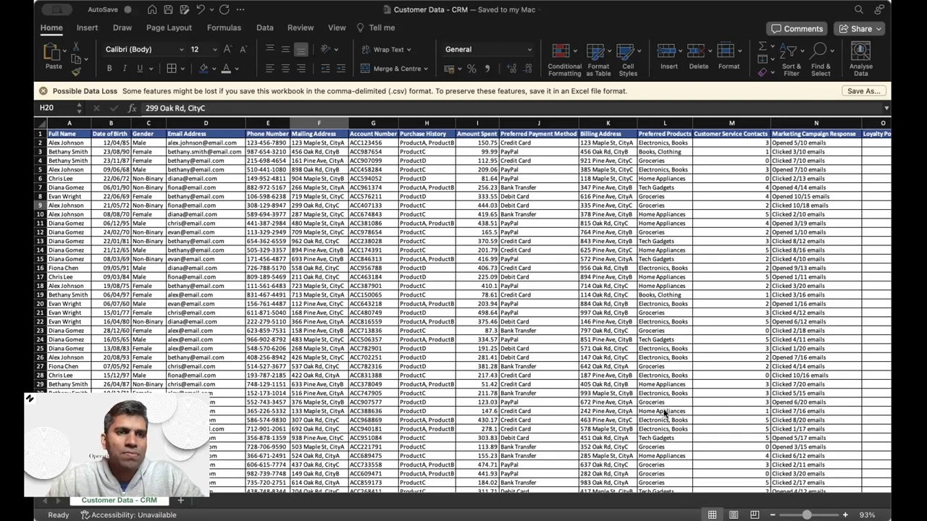
Review the customer data sheet in Excel, scrolling across its columns.
{"action": "left_click", "coordinate": [237, 222]}
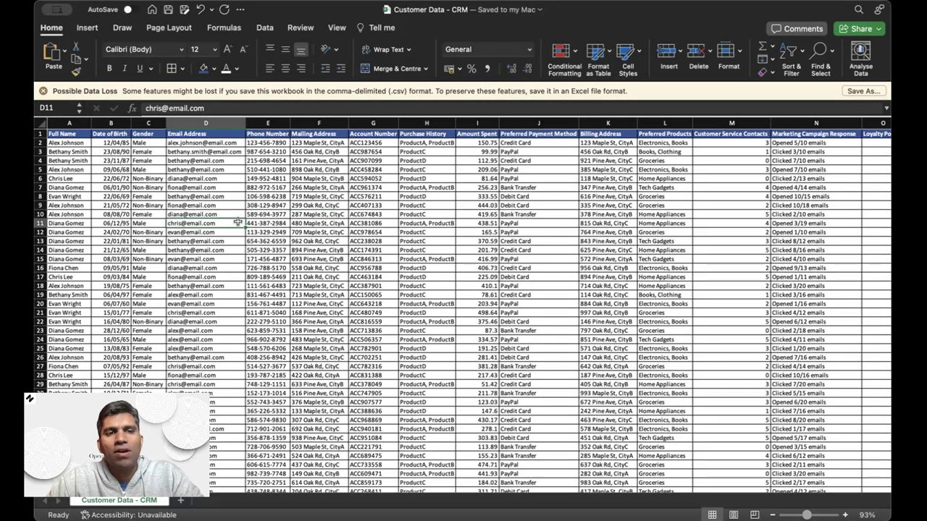
{"action": "scroll", "coordinate": [238, 222], "scroll_direction": "right", "scroll_amount": 3}
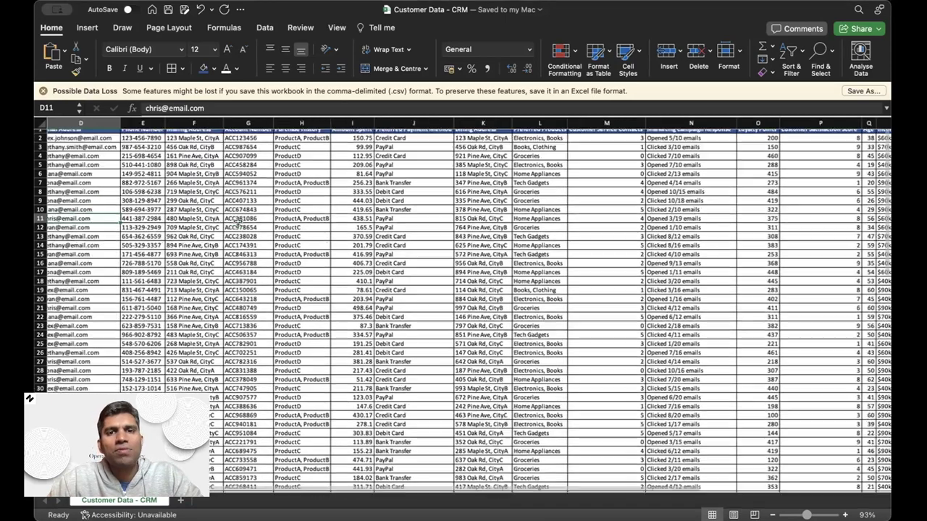
{"action": "scroll", "coordinate": [238, 223], "scroll_direction": "right", "scroll_amount": 6}
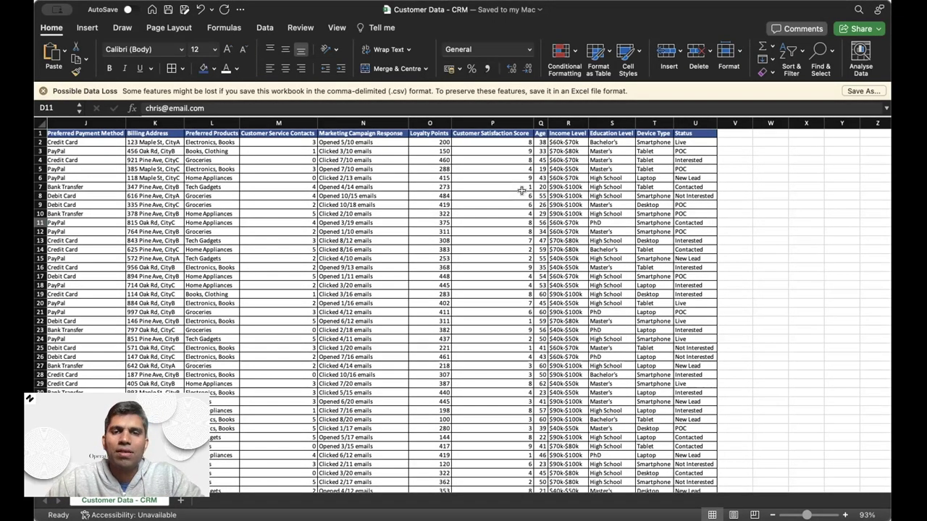
{"action": "scroll", "coordinate": [521, 190], "scroll_direction": "left", "scroll_amount": 10}
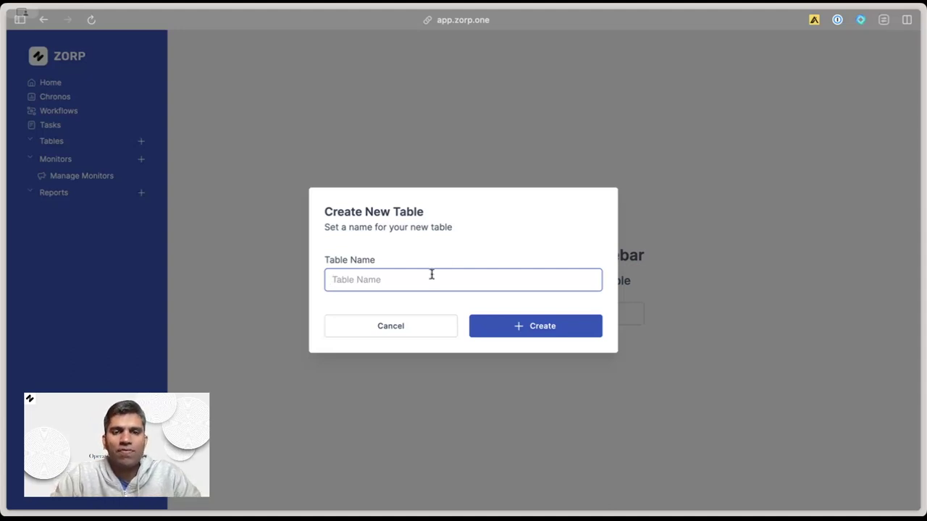
Name the new Zorp table 'Customers' and create it.
{"action": "type", "text": "Customers"}
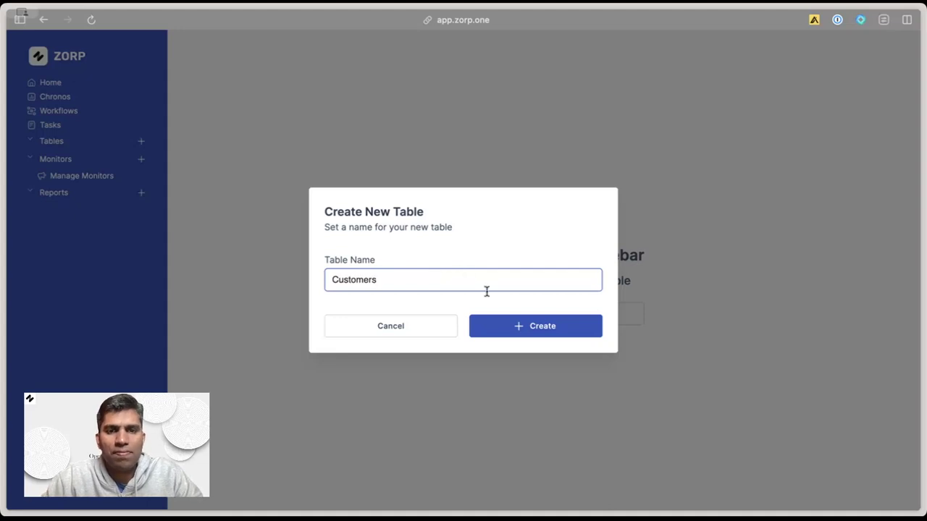
{"action": "left_click", "coordinate": [499, 330]}
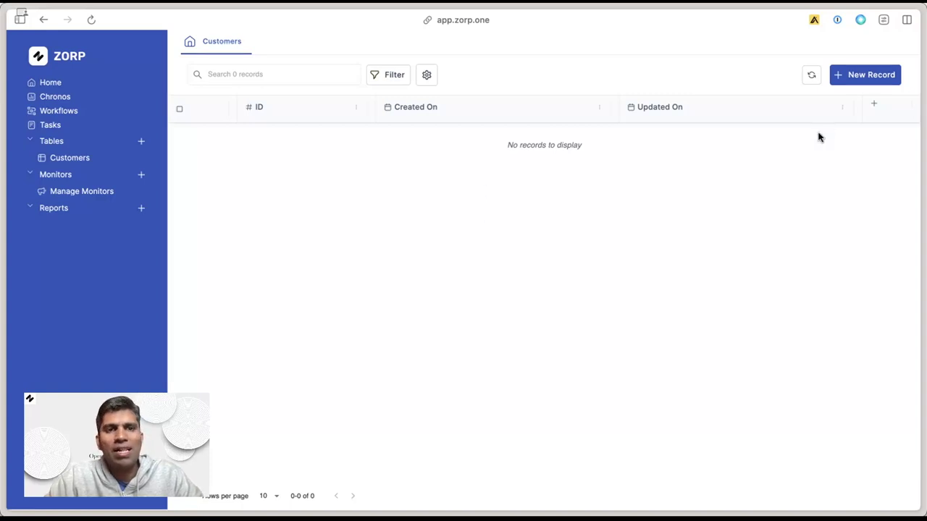
Add a mandatory Text column 'Full Name' and make it the table's display column.
{"action": "left_click", "coordinate": [874, 107]}
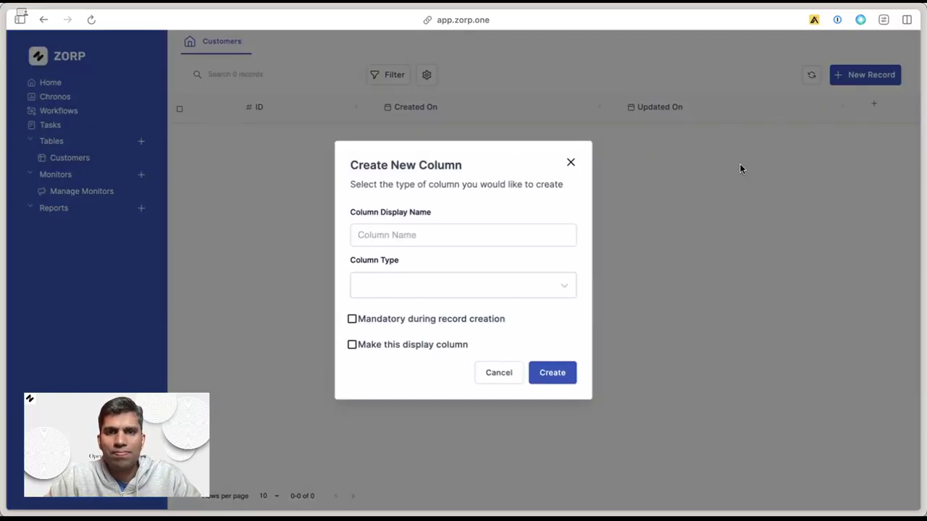
{"action": "type", "text": "Full Name"}
{"action": "left_click", "coordinate": [440, 288]}
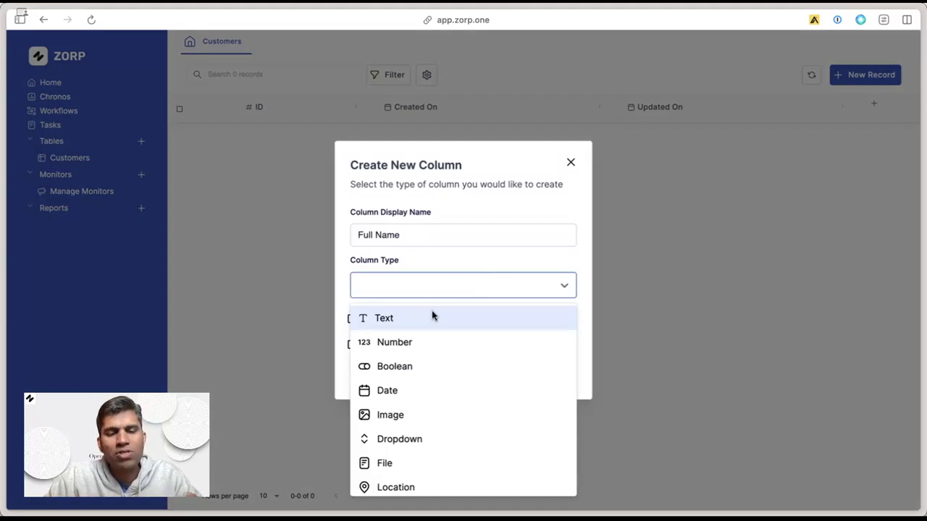
{"action": "scroll", "coordinate": [427, 463], "scroll_direction": "down", "scroll_amount": 2}
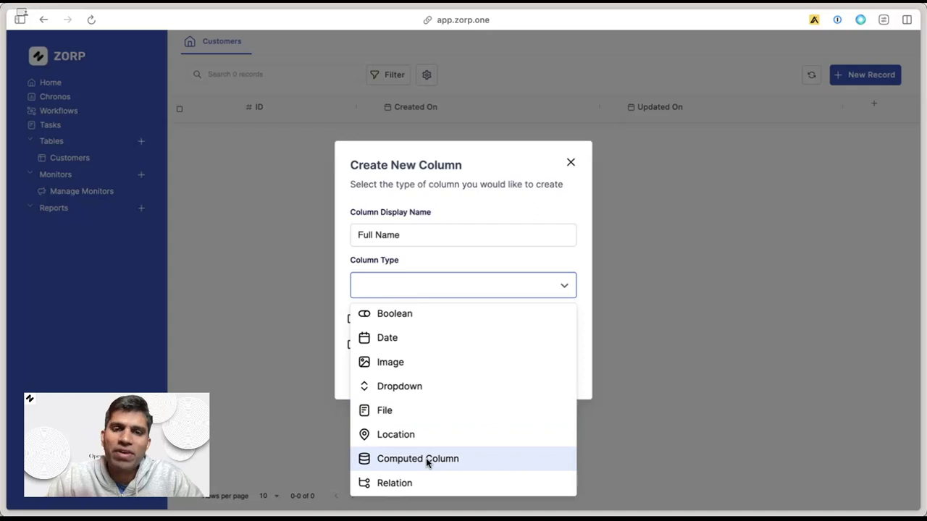
{"action": "scroll", "coordinate": [427, 463], "scroll_direction": "up", "scroll_amount": 2}
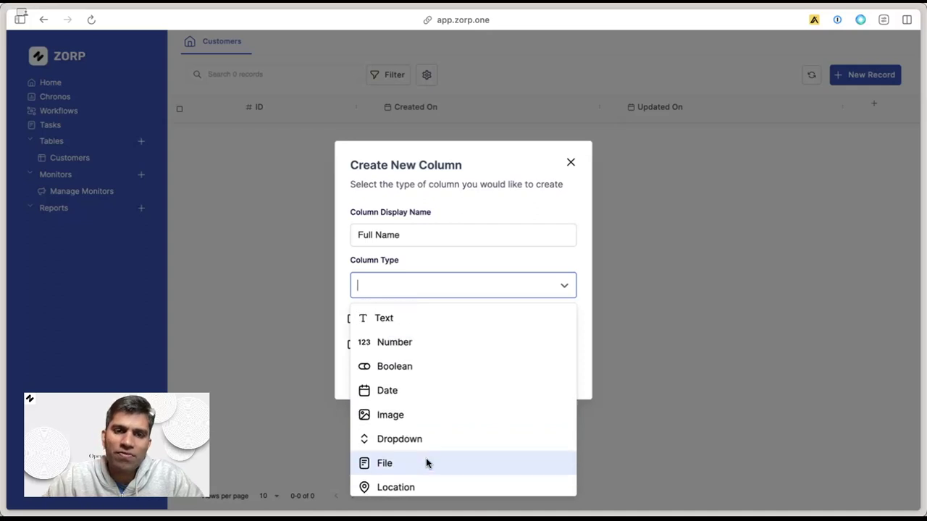
{"action": "left_click", "coordinate": [402, 318]}
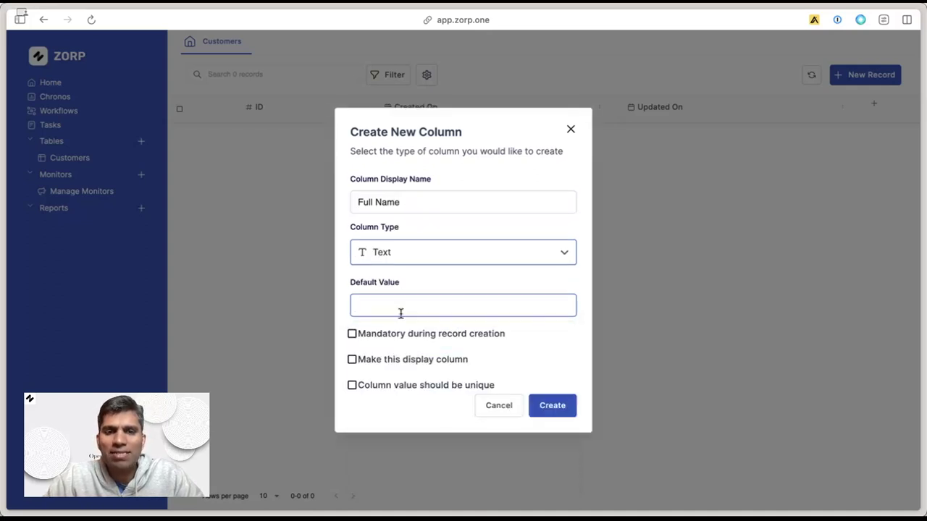
{"action": "left_click", "coordinate": [444, 340]}
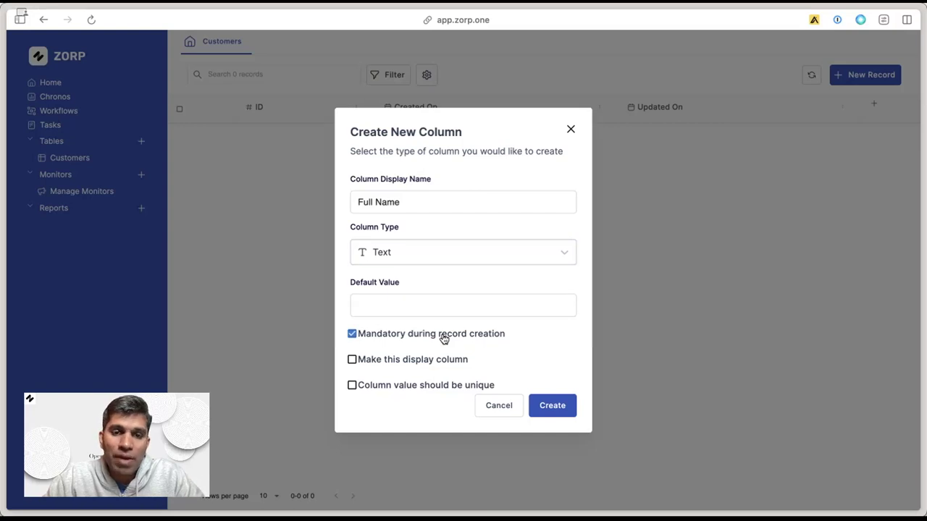
{"action": "left_click", "coordinate": [434, 362]}
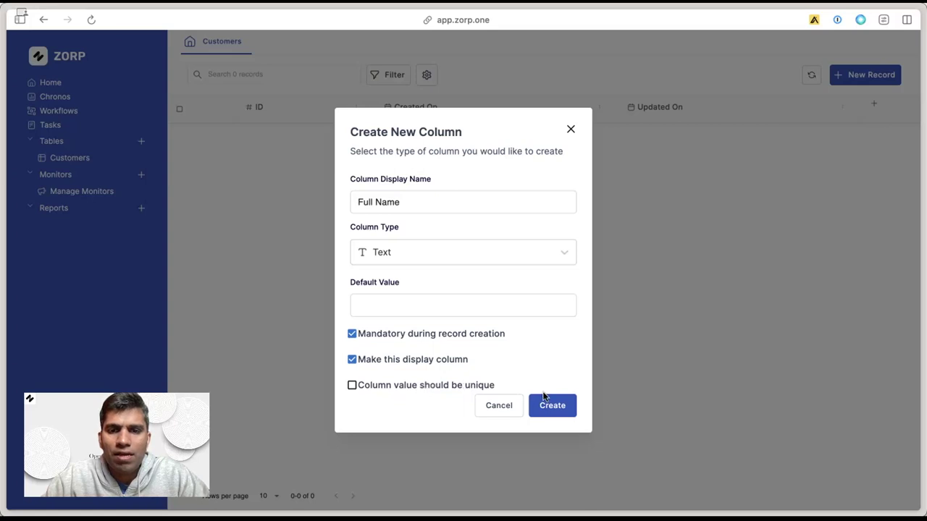
{"action": "left_click", "coordinate": [548, 408]}
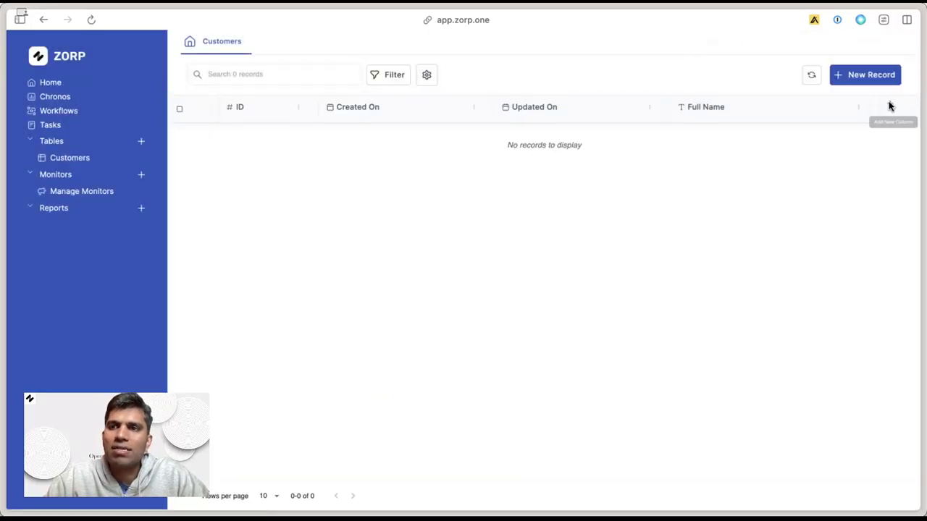
Add a Number column named 'Phone Number'.
{"action": "left_click", "coordinate": [890, 103]}
{"action": "left_click", "coordinate": [484, 225]}
{"action": "type", "text": "Phone Number"}
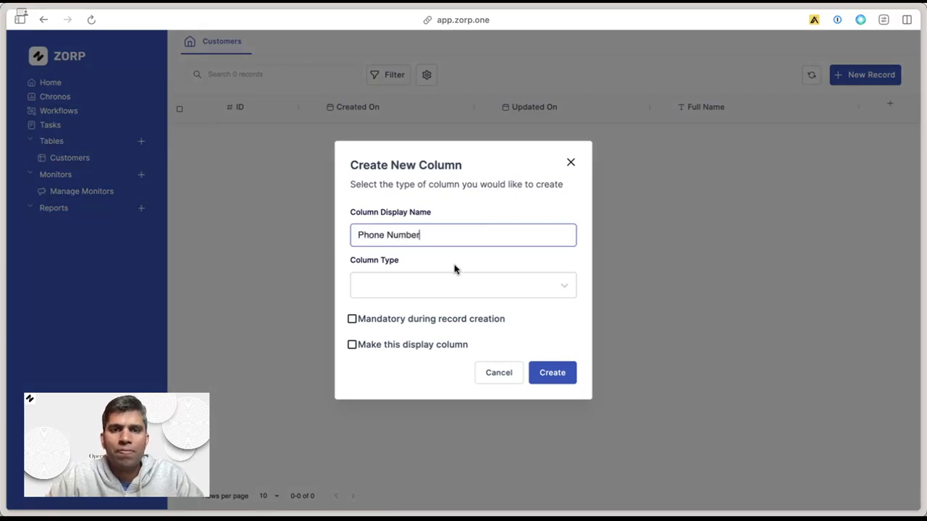
{"action": "left_click", "coordinate": [421, 284]}
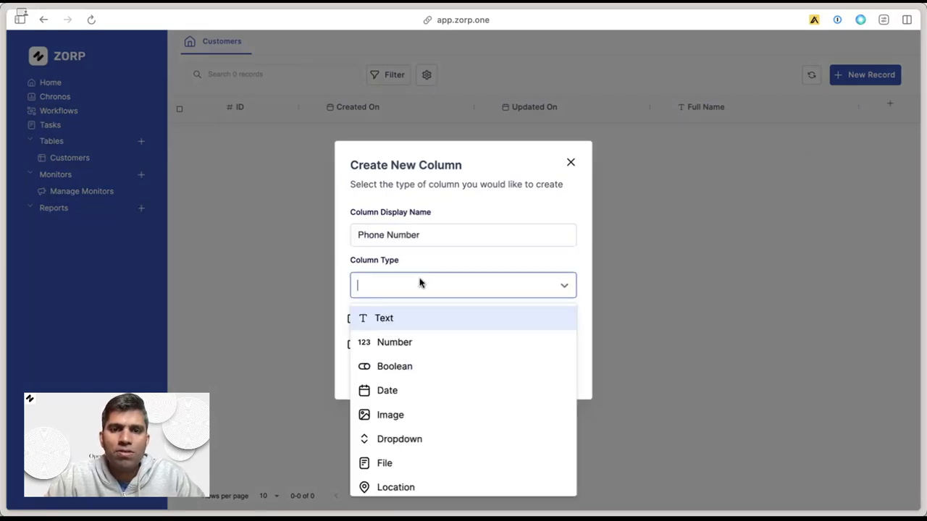
{"action": "left_click", "coordinate": [373, 341]}
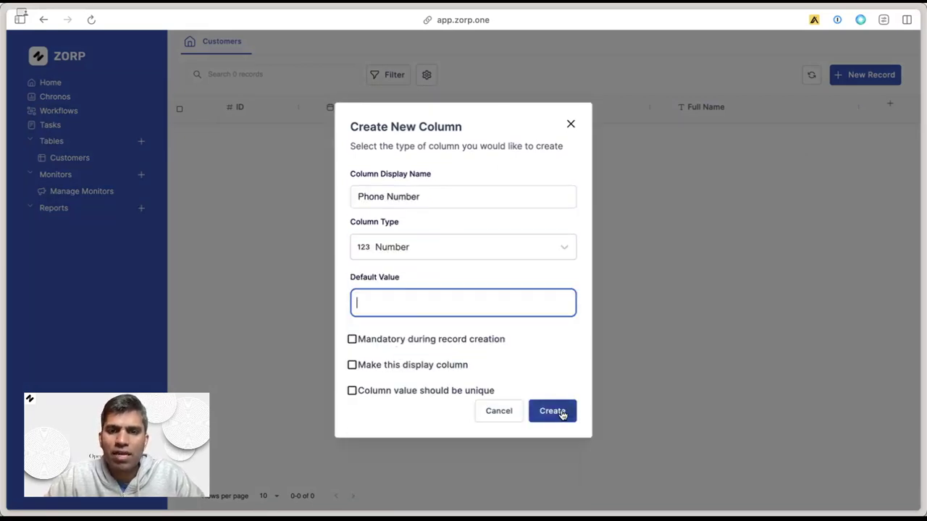
{"action": "left_click", "coordinate": [569, 411]}
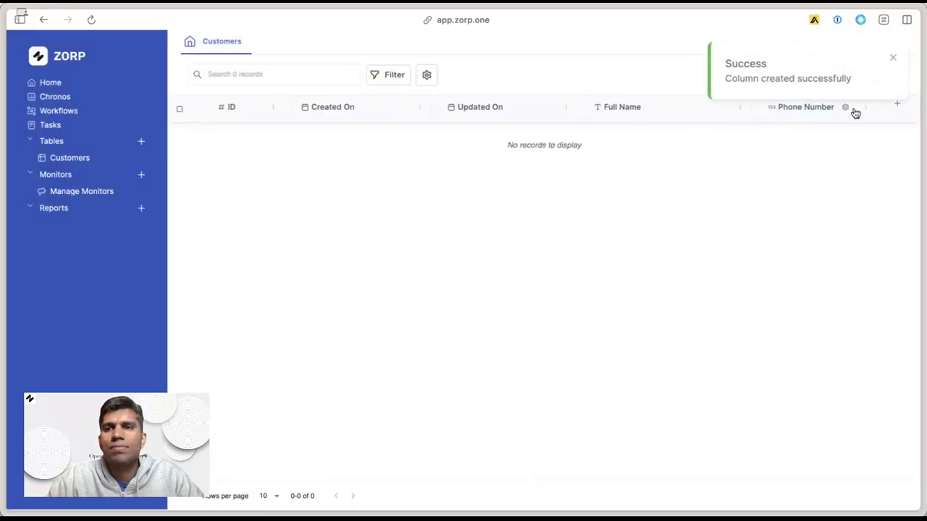
Add a Date column named 'Date of Birth'.
{"action": "left_click", "coordinate": [898, 105]}
{"action": "left_click", "coordinate": [517, 238]}
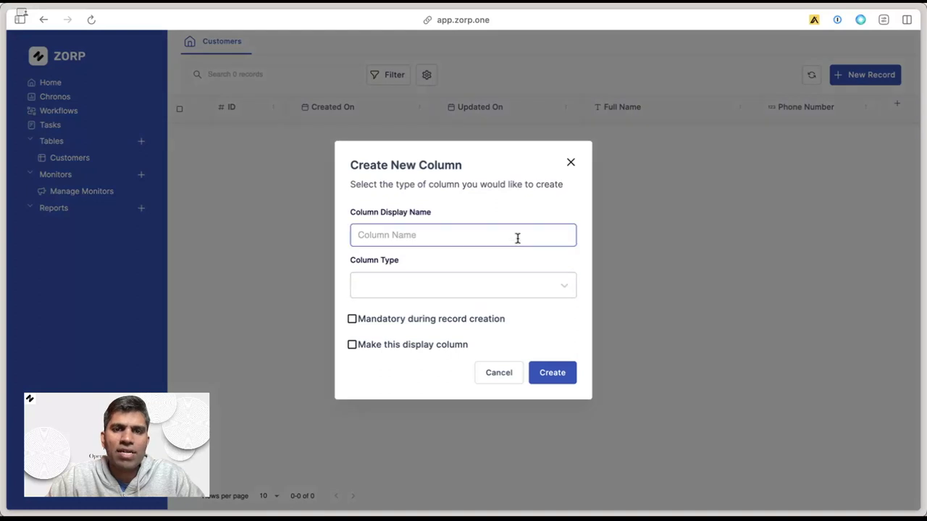
{"action": "type", "text": "Date of Birth"}
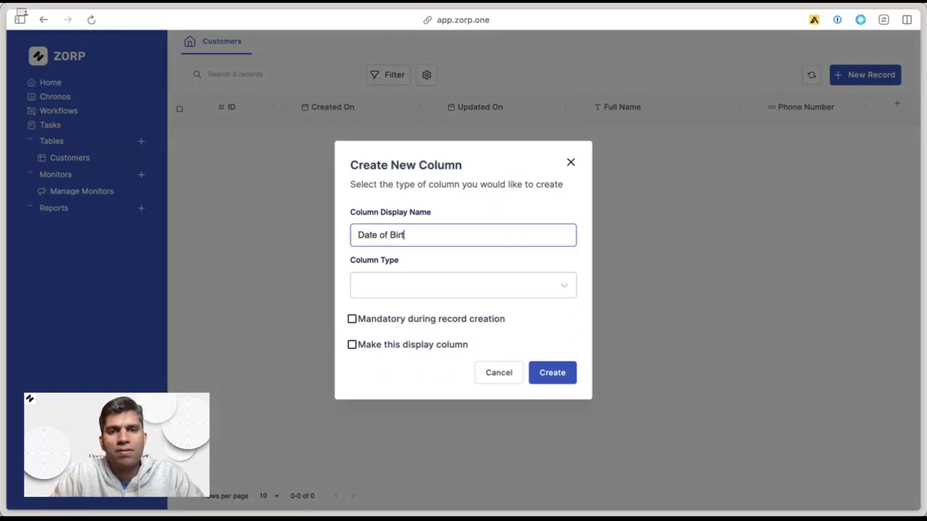
{"action": "key", "text": "Tab"}
{"action": "left_click", "coordinate": [489, 288]}
{"action": "type", "text": "date"}
{"action": "left_click", "coordinate": [467, 313]}
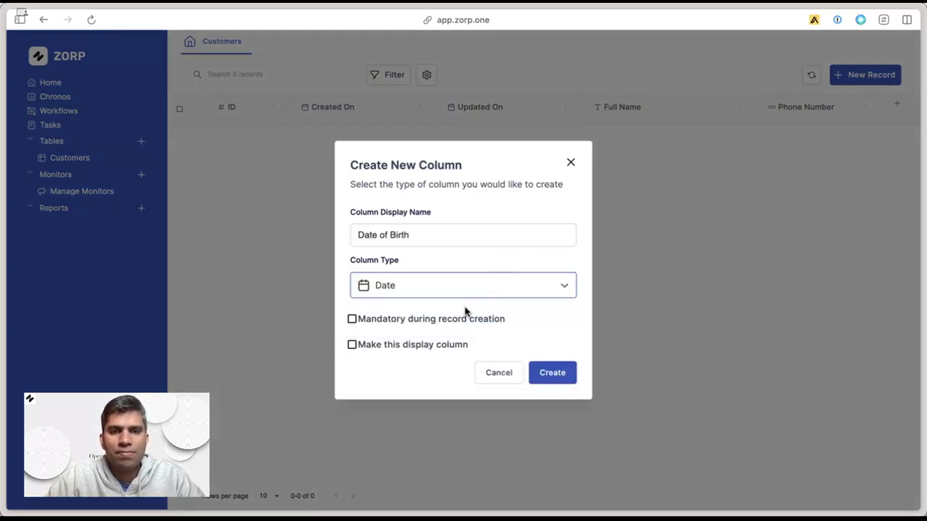
{"action": "left_click", "coordinate": [550, 376]}
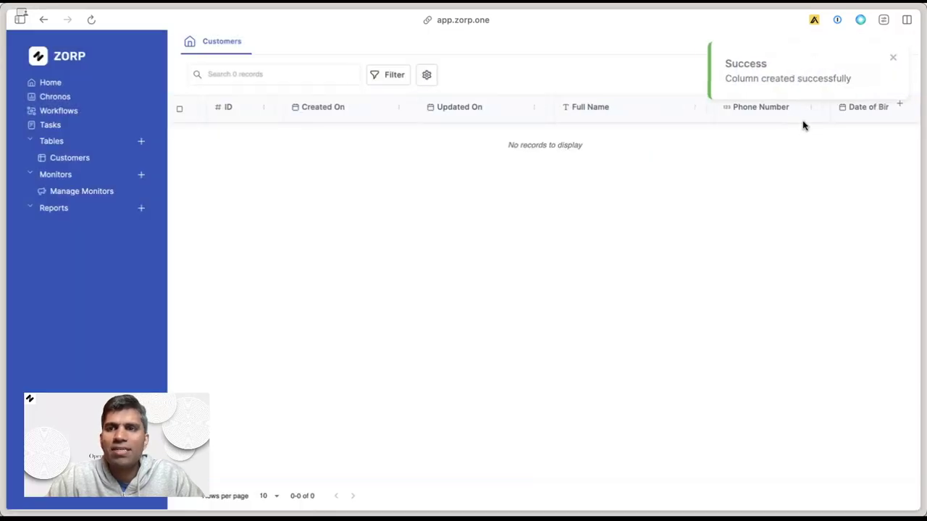
{"action": "left_click", "coordinate": [900, 106]}
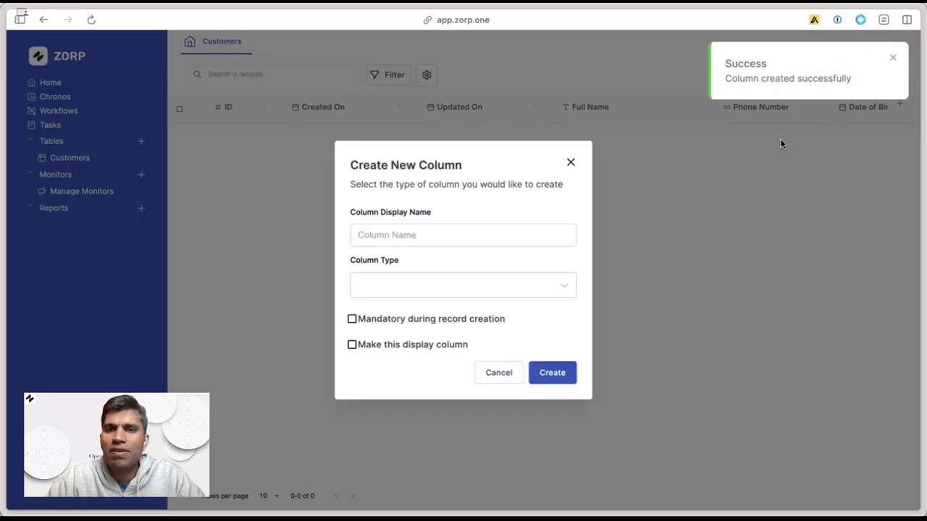
Browse the list of available column types for the new column.
{"action": "left_click", "coordinate": [479, 286]}
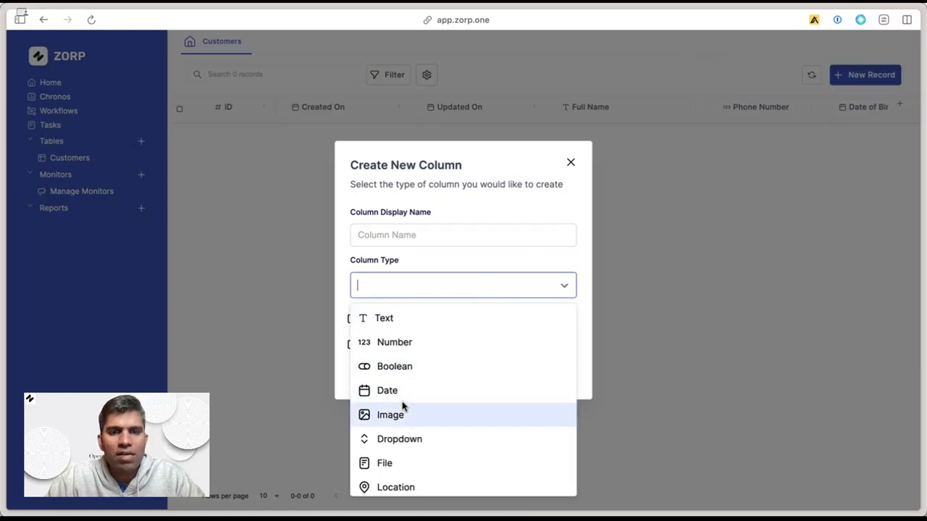
{"action": "scroll", "coordinate": [402, 414], "scroll_direction": "down", "scroll_amount": 2}
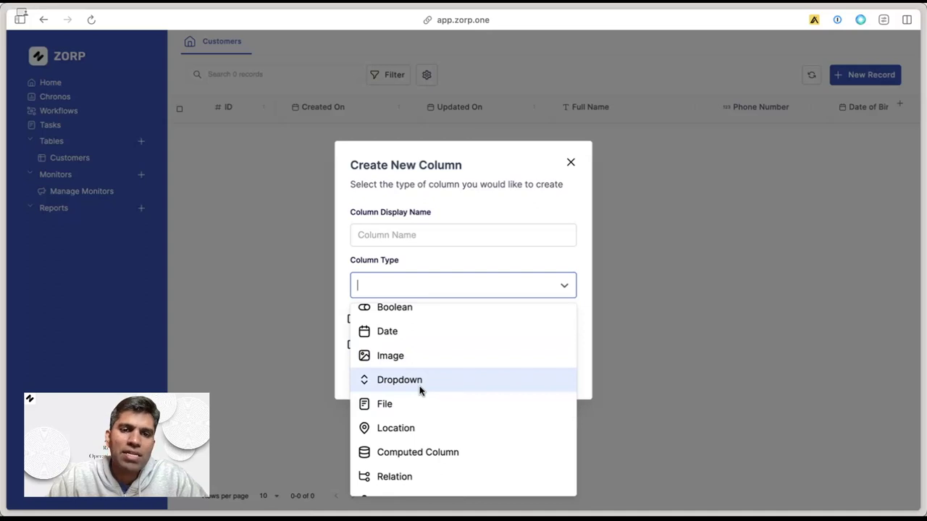
{"action": "scroll", "coordinate": [420, 391], "scroll_direction": "down", "scroll_amount": 1}
{"action": "scroll", "coordinate": [439, 399], "scroll_direction": "down", "scroll_amount": 1}
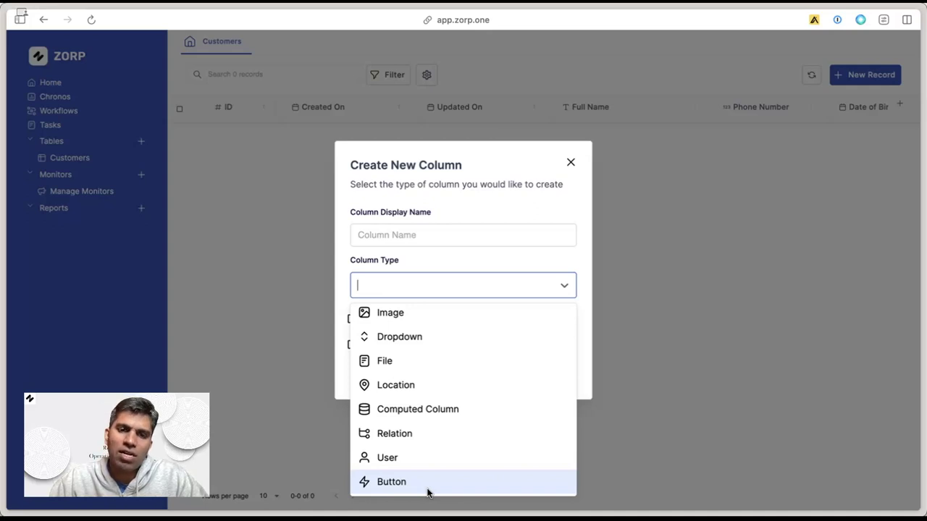
Add two Text columns, 'Mailing Address' and 'Account Number'.
{"action": "left_click", "coordinate": [494, 229]}
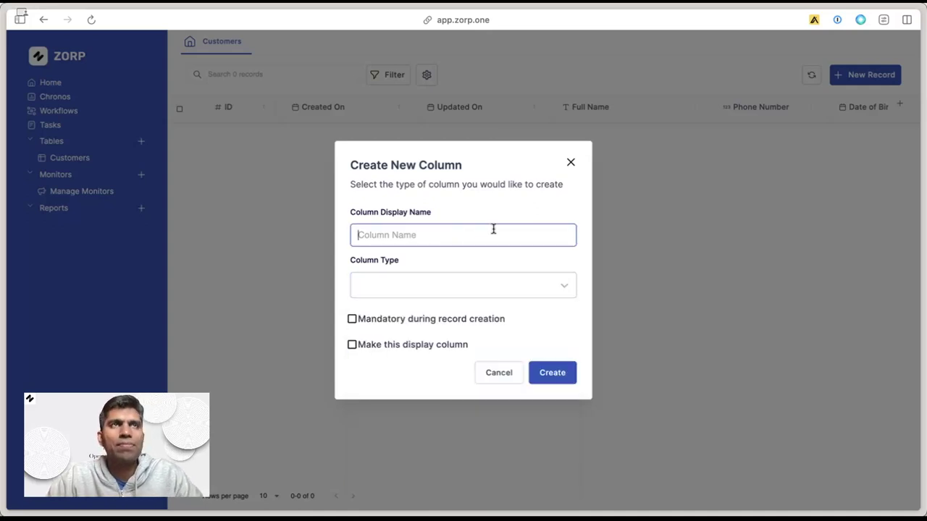
{"action": "type", "text": "Mailing Address"}
{"action": "left_click", "coordinate": [464, 285]}
{"action": "left_click", "coordinate": [383, 317]}
{"action": "left_click", "coordinate": [542, 404]}
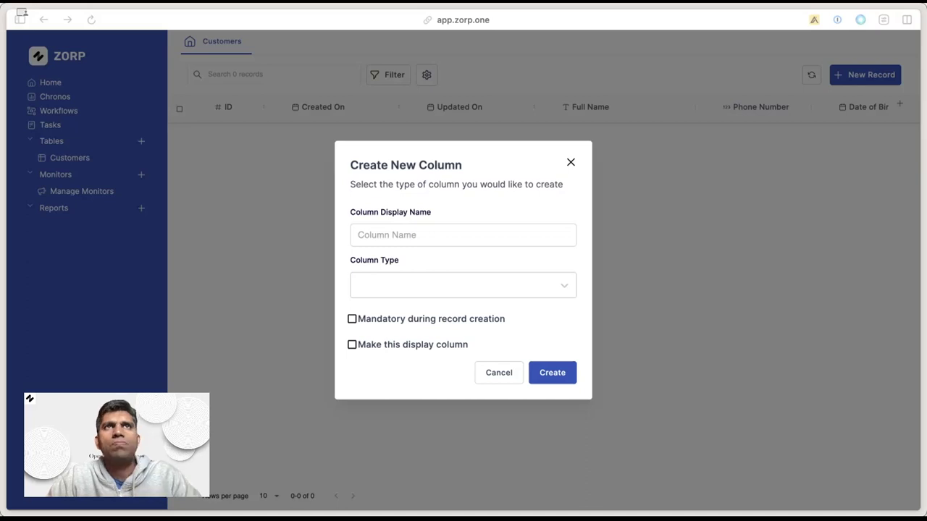
{"action": "left_click", "coordinate": [406, 242]}
{"action": "type", "text": "Account Number"}
{"action": "left_click", "coordinate": [464, 284]}
{"action": "left_click", "coordinate": [382, 317]}
{"action": "left_click", "coordinate": [551, 405]}
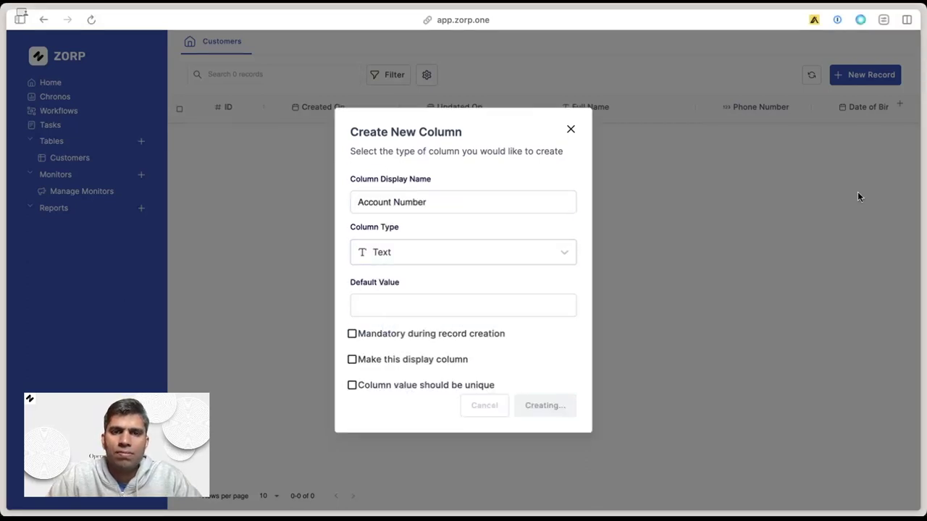
Start a 'Purchase History' dropdown column with colour-coded, multiselect options.
{"action": "left_click", "coordinate": [528, 231]}
{"action": "type", "text": "Purchase History"}
{"action": "left_click", "coordinate": [464, 284]}
{"action": "type", "text": "Dropd"}
{"action": "left_click", "coordinate": [391, 317]}
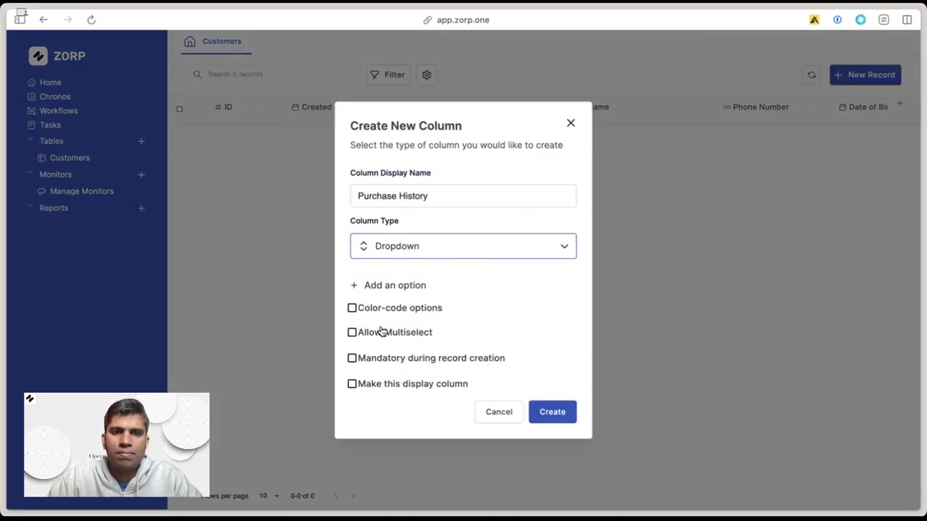
{"action": "left_click", "coordinate": [382, 331]}
{"action": "left_click", "coordinate": [352, 308]}
Give Purchase History the options ProductA, ProductB, ProductC and ProductD, and create it.
{"action": "left_click", "coordinate": [395, 286]}
{"action": "type", "text": "ProductA"}
{"action": "key", "text": "Return"}
{"action": "type", "text": "ProductB"}
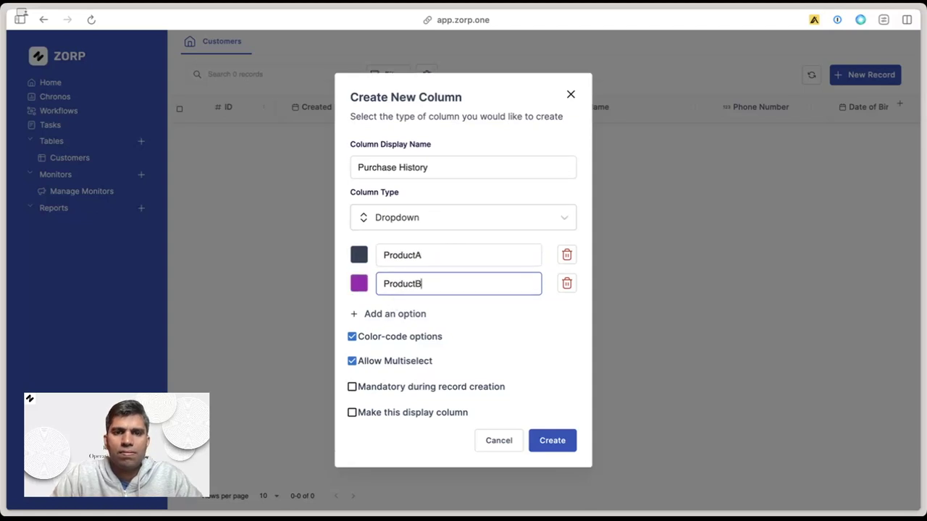
{"action": "key", "text": "Return"}
{"action": "type", "text": "ProductC"}
{"action": "key", "text": "Return"}
{"action": "type", "text": "ProductD"}
{"action": "left_click", "coordinate": [551, 464]}
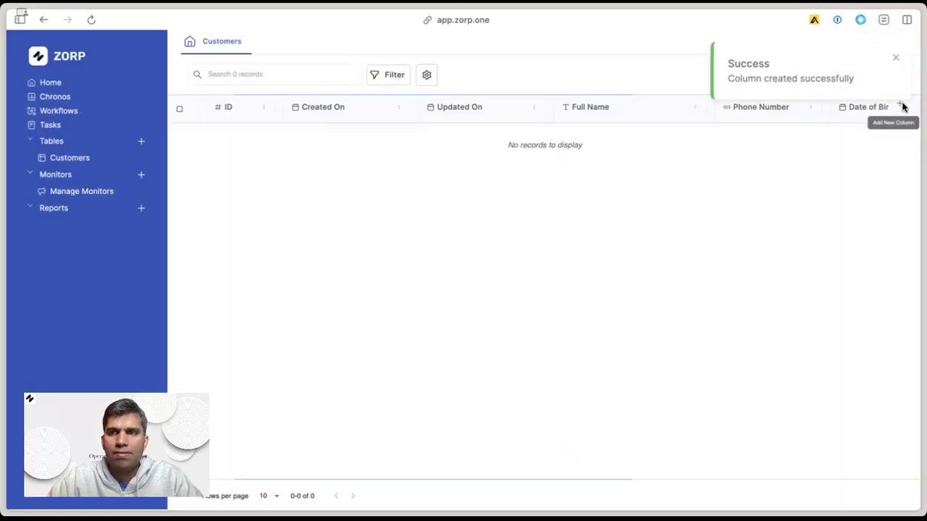
Add a Number column named 'Amount Spent'.
{"action": "left_click", "coordinate": [900, 105]}
{"action": "type", "text": "Amount Spent"}
{"action": "left_click", "coordinate": [441, 286]}
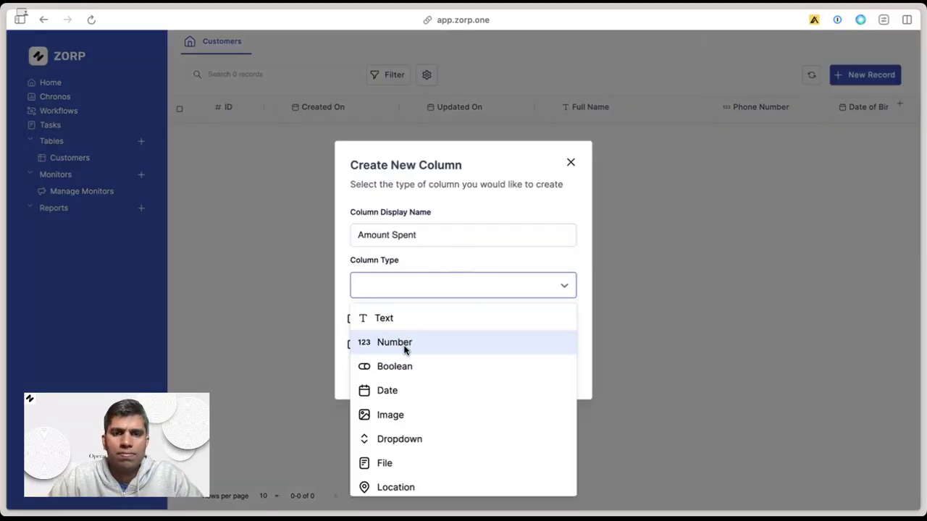
{"action": "left_click", "coordinate": [404, 343]}
{"action": "left_click", "coordinate": [544, 410]}
Set up a colour-coded 'Preferred Payment Method' dropdown with Paypal, Credit Card, Bank Transfer, Debit Card.
{"action": "left_click", "coordinate": [900, 105]}
{"action": "type", "text": "Preferred Payment Method"}
{"action": "left_click", "coordinate": [518, 283]}
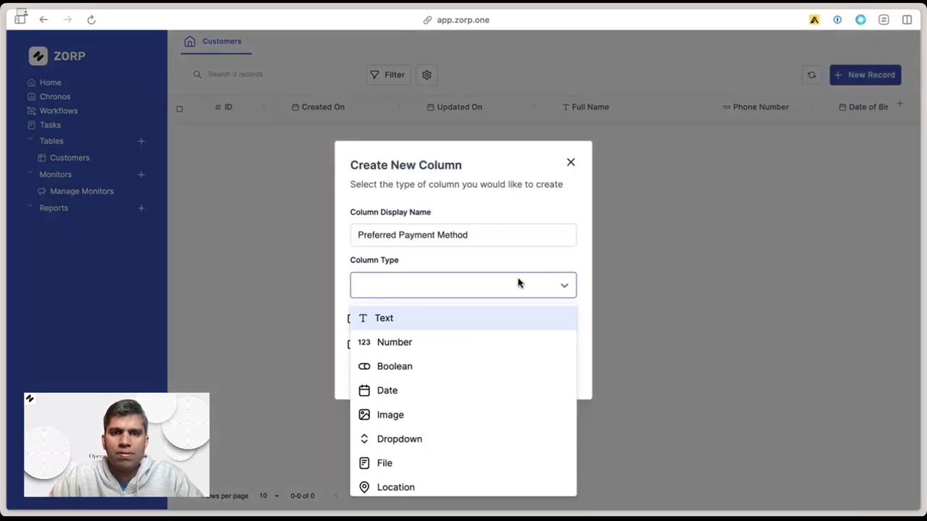
{"action": "left_click", "coordinate": [399, 439]}
{"action": "left_click", "coordinate": [383, 310]}
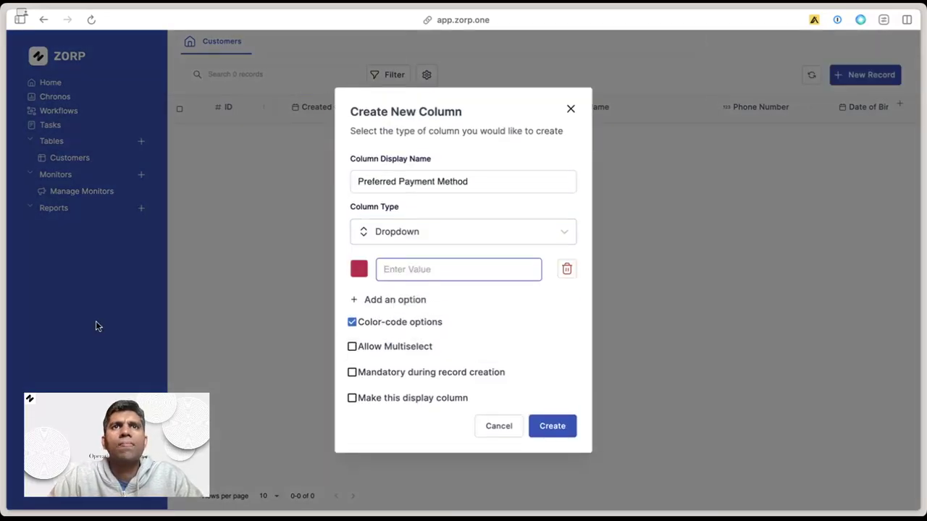
{"action": "type", "text": "Paypal"}
{"action": "key", "text": "Return"}
{"action": "type", "text": "Credit"}
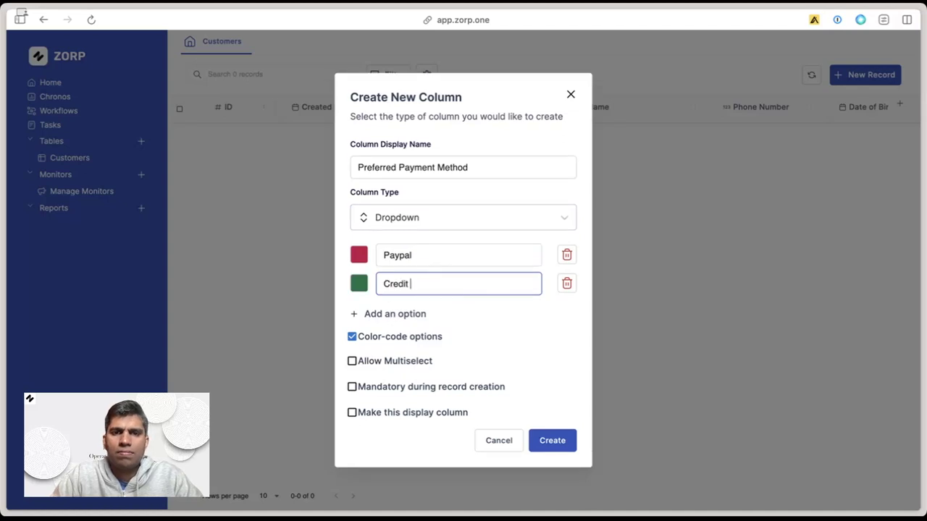
{"action": "type", "text": " Card"}
{"action": "key", "text": "Return"}
{"action": "type", "text": "Bank Transfer"}
{"action": "key", "text": "Return"}
{"action": "type", "text": "Debit Ca"}
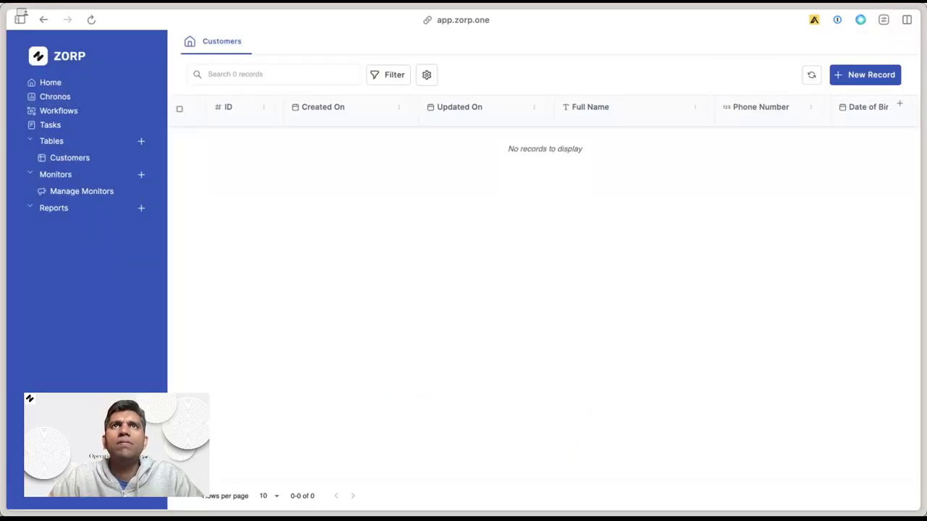
Add two Text columns, 'Billing Address' and 'Preferred Products'.
{"action": "left_click", "coordinate": [899, 104]}
{"action": "type", "text": "Billing Address"}
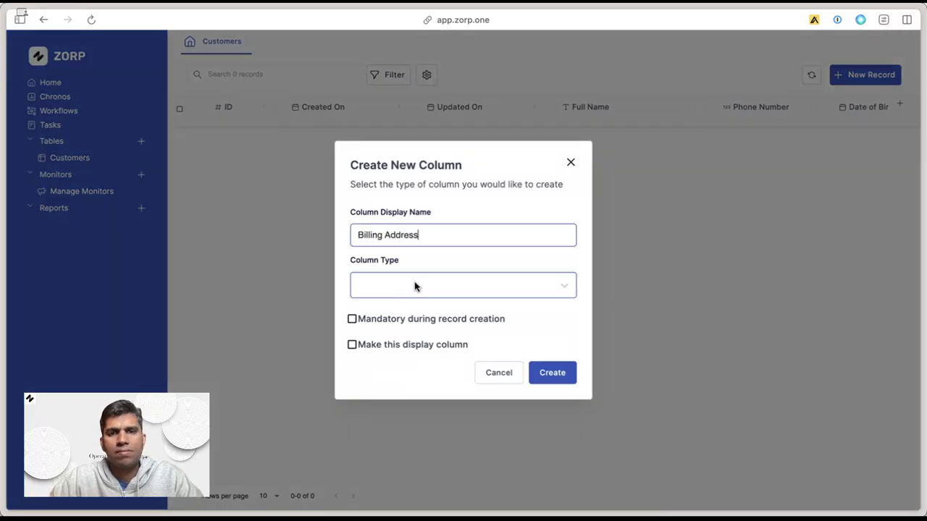
{"action": "left_click", "coordinate": [413, 286]}
{"action": "left_click", "coordinate": [393, 319]}
{"action": "left_click", "coordinate": [544, 406]}
{"action": "left_click", "coordinate": [900, 104]}
{"action": "type", "text": "Preferred Products"}
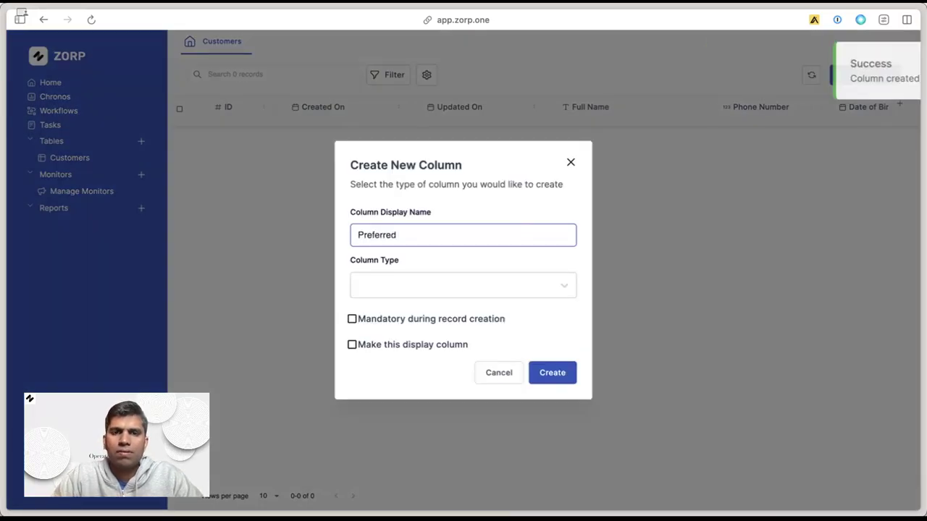
{"action": "left_click", "coordinate": [435, 286]}
{"action": "left_click", "coordinate": [432, 320]}
{"action": "left_click", "coordinate": [544, 406]}
Add two Number columns, 'Loyalty Points' and 'Customer Satisfaction Score'.
{"action": "left_click", "coordinate": [900, 104]}
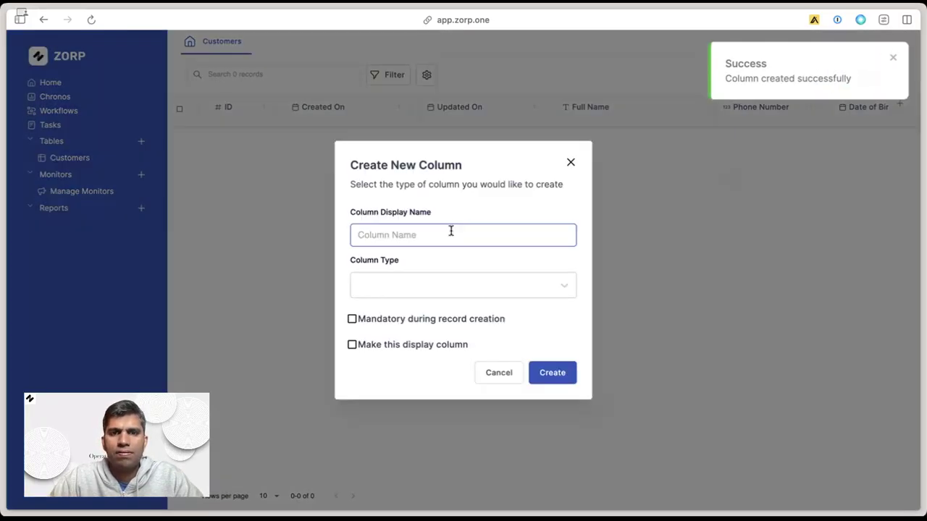
{"action": "type", "text": "Loyalty"}
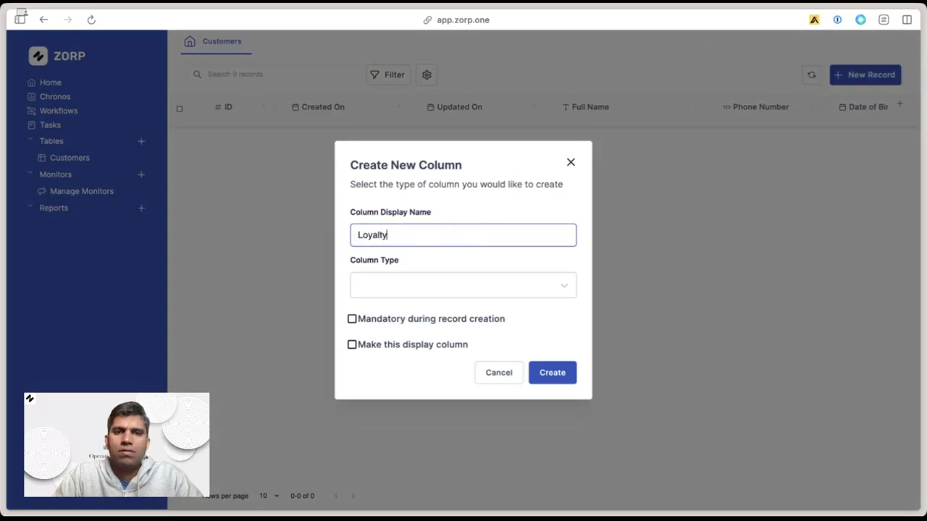
{"action": "type", "text": " Points"}
{"action": "left_click", "coordinate": [434, 285]}
{"action": "left_click", "coordinate": [393, 341]}
{"action": "left_click", "coordinate": [544, 410]}
{"action": "left_click", "coordinate": [900, 104]}
{"action": "type", "text": "Customer Satis"}
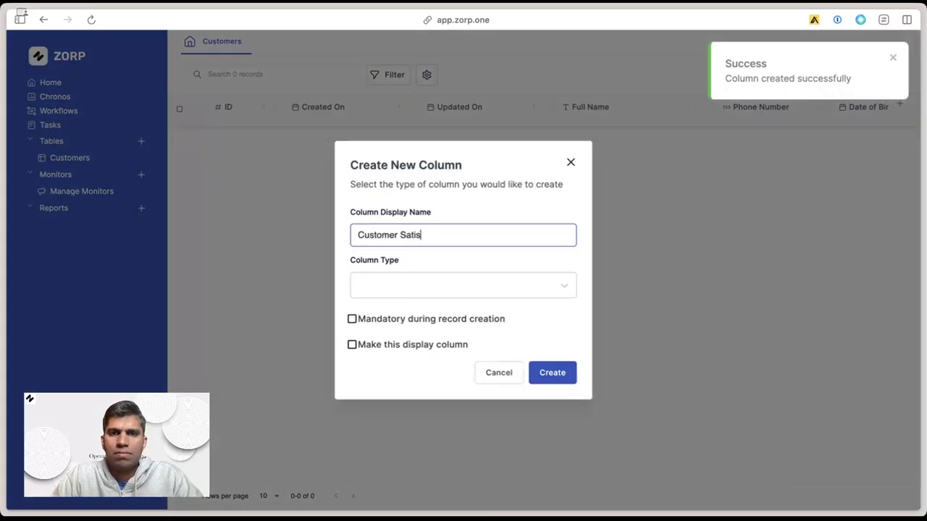
{"action": "type", "text": "faction Score"}
{"action": "left_click", "coordinate": [435, 286]}
{"action": "left_click", "coordinate": [416, 341]}
{"action": "left_click", "coordinate": [544, 410]}
Start a 'Status' dropdown column with options Live and POC.
{"action": "left_click", "coordinate": [899, 104]}
{"action": "type", "text": "Status"}
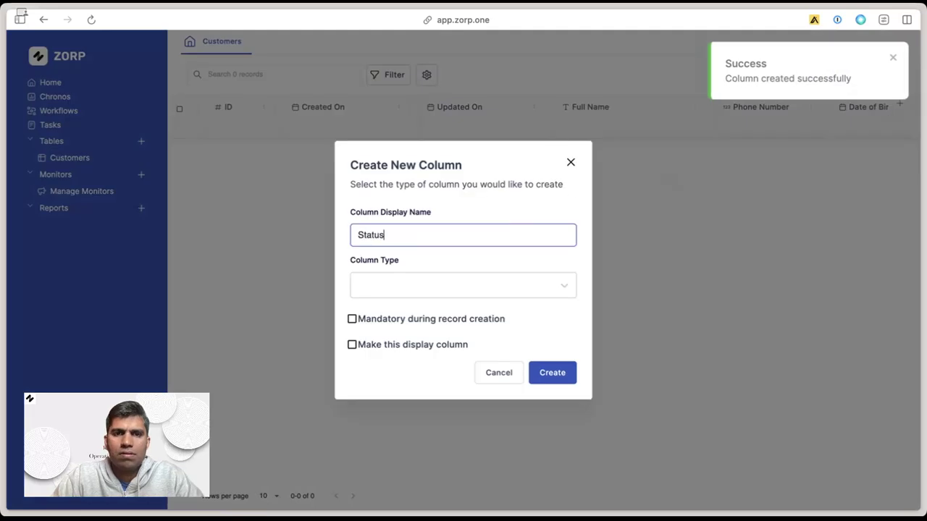
{"action": "left_click", "coordinate": [434, 285]}
{"action": "type", "text": "dro"}
{"action": "left_click", "coordinate": [391, 316]}
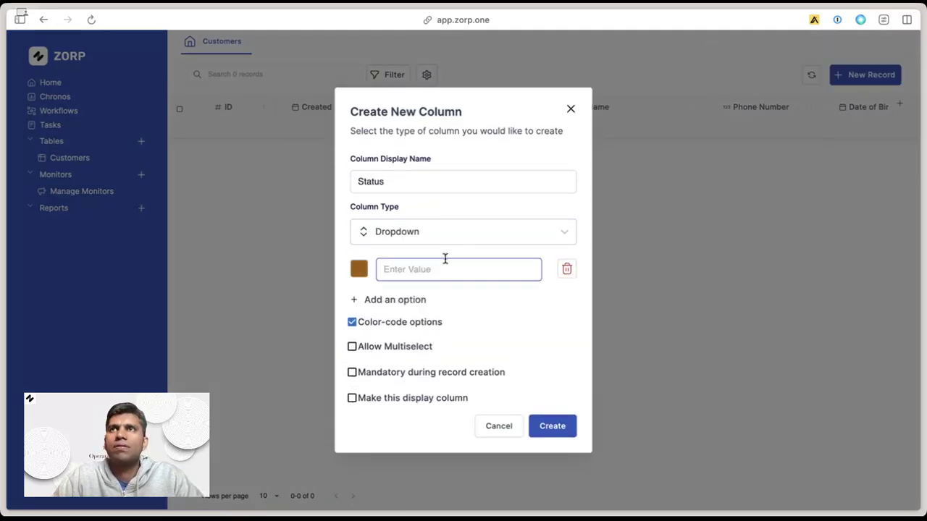
{"action": "type", "text": "Live"}
{"action": "left_click", "coordinate": [395, 299]}
{"action": "type", "text": "POC"}
Add the Status options Interested, Not Interested, New Lead and Contacted, and create the column.
{"action": "left_click", "coordinate": [394, 313]}
{"action": "type", "text": "Interested"}
{"action": "left_click", "coordinate": [393, 325]}
{"action": "type", "text": "Not "}
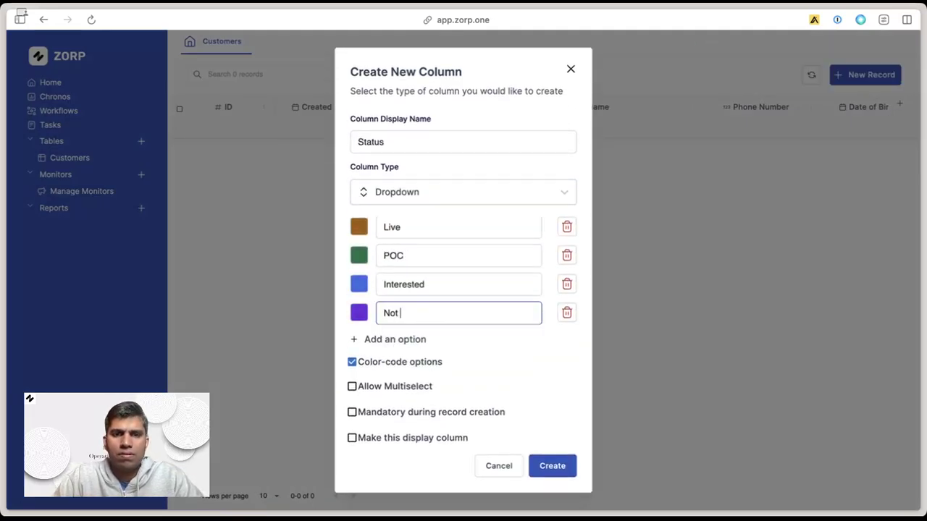
{"action": "type", "text": "Interested"}
{"action": "left_click", "coordinate": [385, 341]}
{"action": "type", "text": "New Lead"}
{"action": "left_click", "coordinate": [434, 340]}
{"action": "type", "text": "Contacted"}
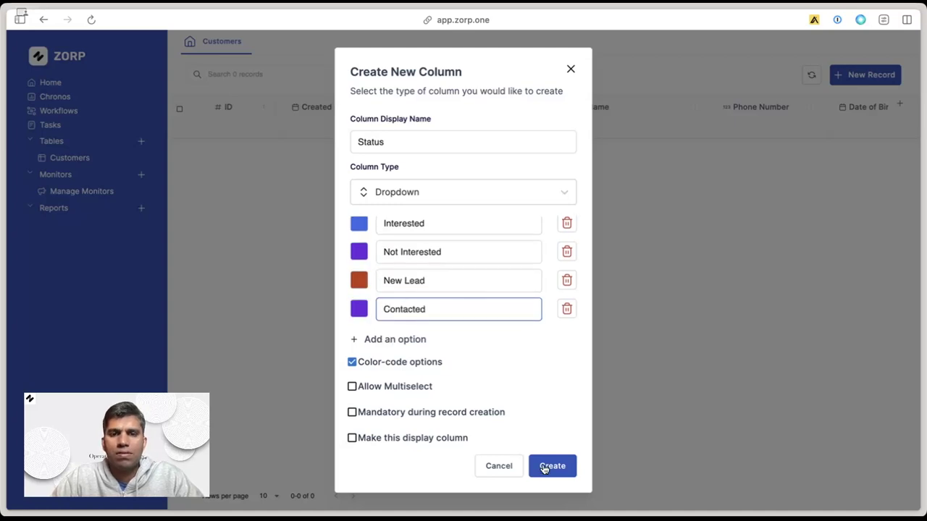
{"action": "left_click", "coordinate": [550, 465]}
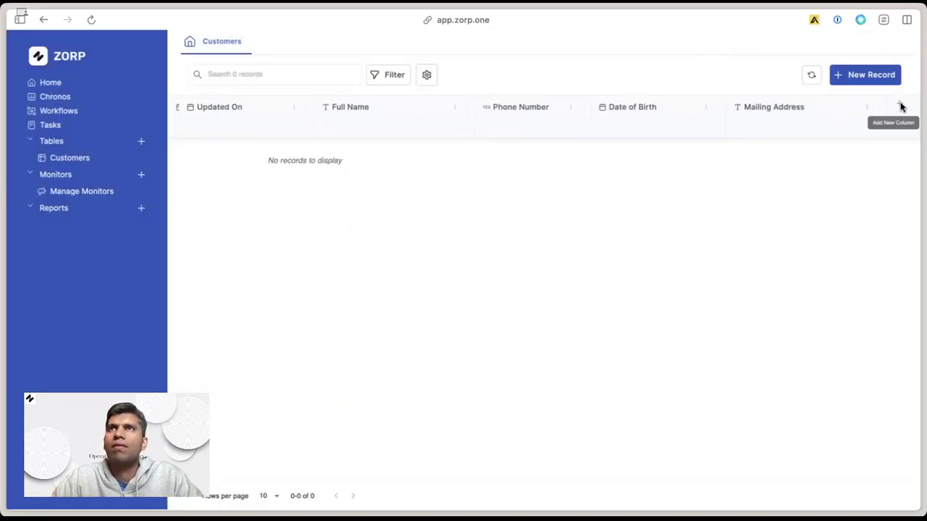
Add a Number column named 'Age'.
{"action": "left_click", "coordinate": [899, 103]}
{"action": "left_click", "coordinate": [480, 239]}
{"action": "type", "text": "Age"}
{"action": "left_click", "coordinate": [406, 286]}
{"action": "left_click", "coordinate": [394, 339]}
{"action": "left_click", "coordinate": [543, 410]}
Start a colour-coded 'Device Type' dropdown column.
{"action": "left_click", "coordinate": [899, 104]}
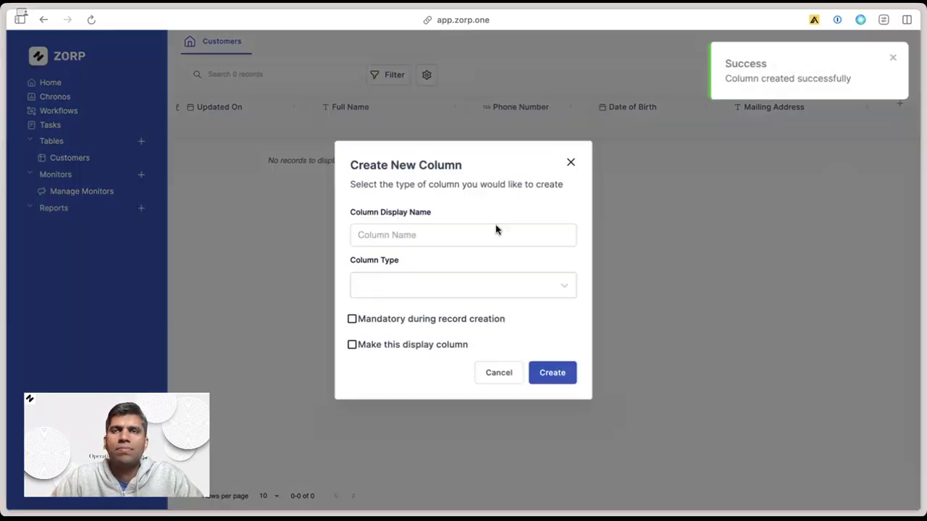
{"action": "left_click", "coordinate": [497, 233]}
{"action": "type", "text": "Device Type"}
{"action": "left_click", "coordinate": [463, 285]}
{"action": "left_click", "coordinate": [403, 314]}
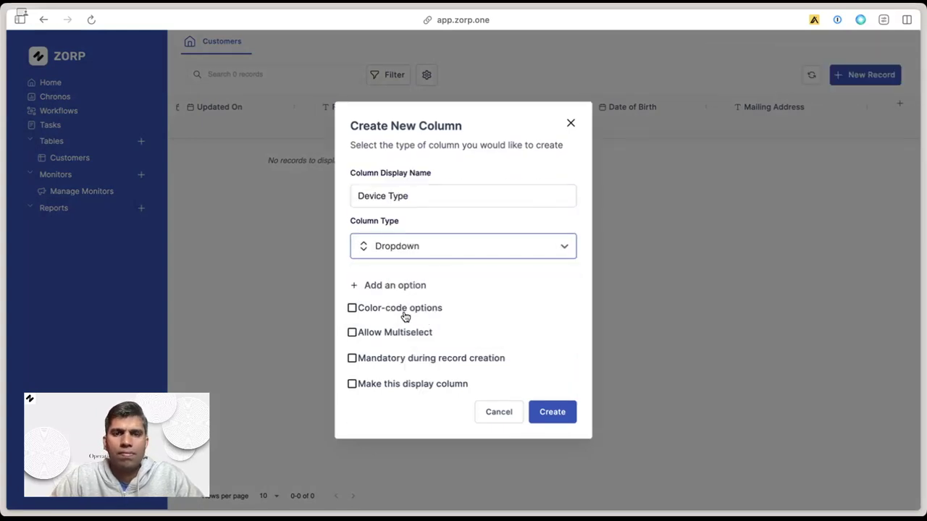
{"action": "left_click", "coordinate": [403, 314]}
Give Device Type the options Smartphone, Tablet, Laptop and Desktop, and create it.
{"action": "left_click", "coordinate": [399, 287]}
{"action": "type", "text": "Smartphone"}
{"action": "left_click", "coordinate": [396, 300]}
{"action": "type", "text": "Tablet"}
{"action": "left_click", "coordinate": [403, 316]}
{"action": "type", "text": "Laptop"}
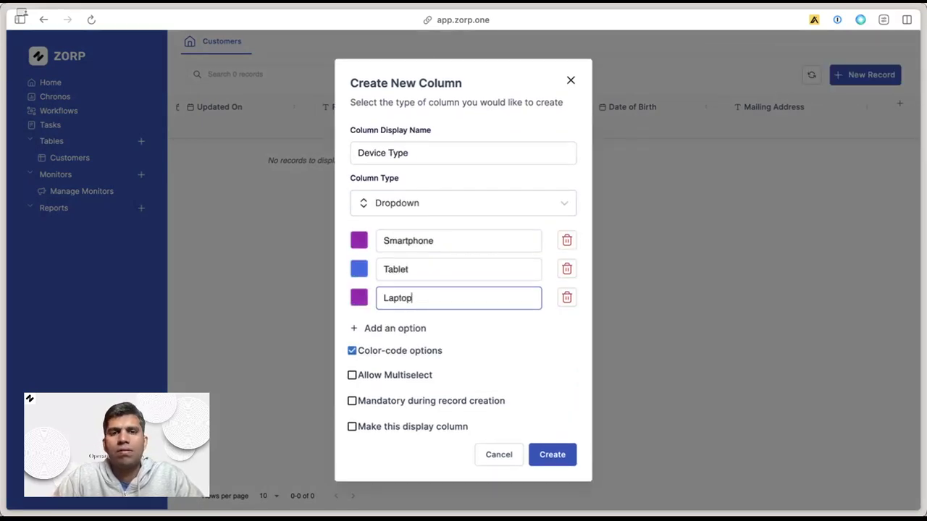
{"action": "left_click", "coordinate": [428, 328]}
{"action": "type", "text": "Desktop"}
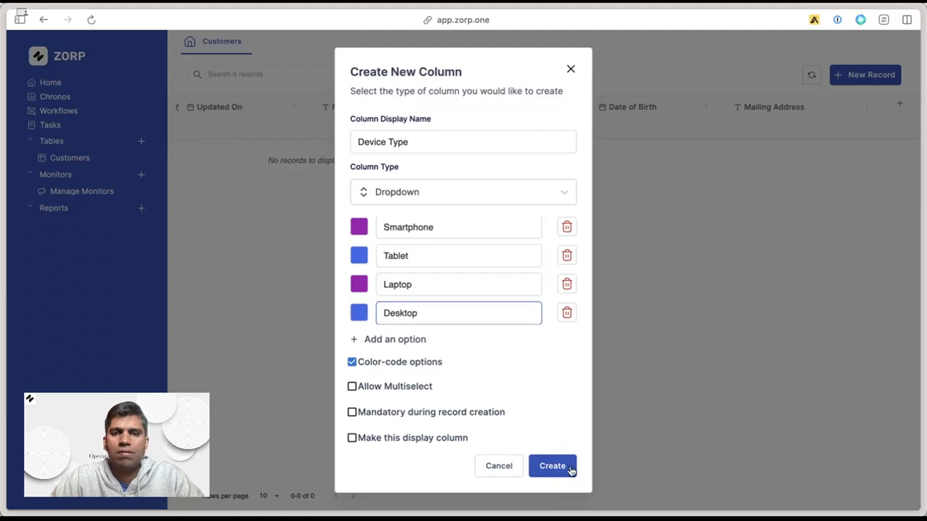
{"action": "left_click", "coordinate": [570, 469]}
Widen the Customer Satisfaction Score column and open a new record form.
{"action": "scroll", "coordinate": [522, 191], "scroll_direction": "right", "scroll_amount": 3}
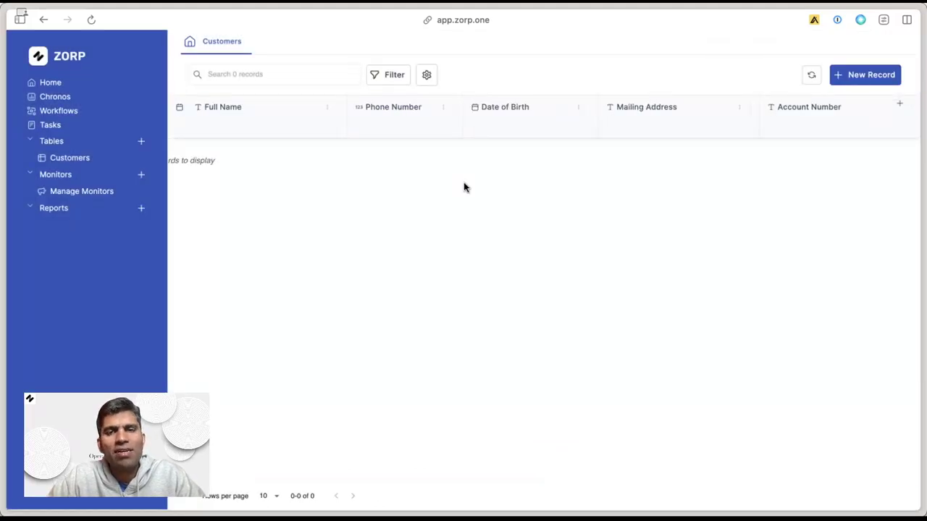
{"action": "scroll", "coordinate": [465, 187], "scroll_direction": "right", "scroll_amount": 10}
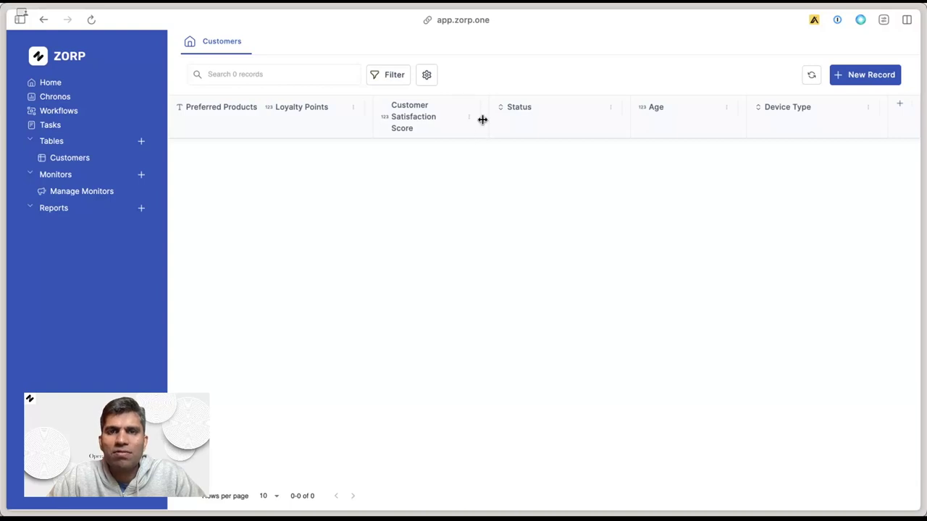
{"action": "left_click_drag", "start_coordinate": [484, 118], "coordinate": [527, 123]}
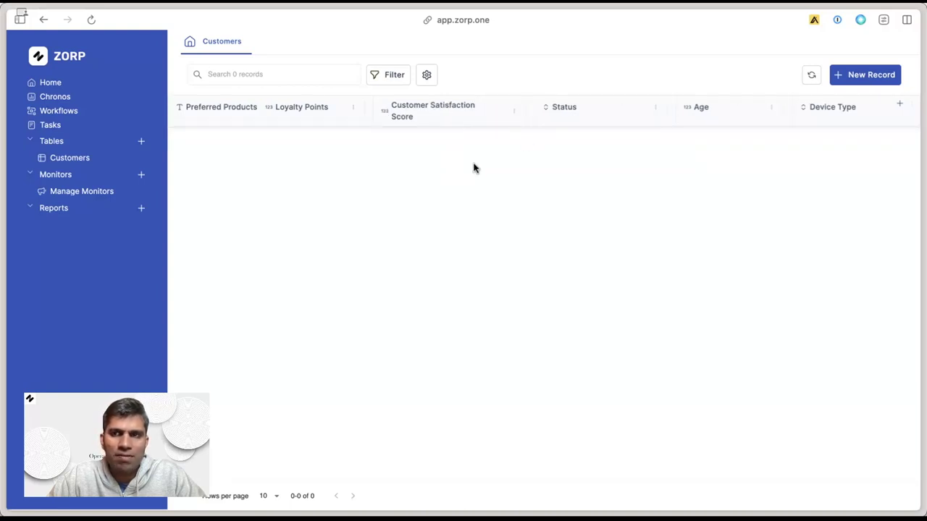
{"action": "left_click", "coordinate": [858, 85]}
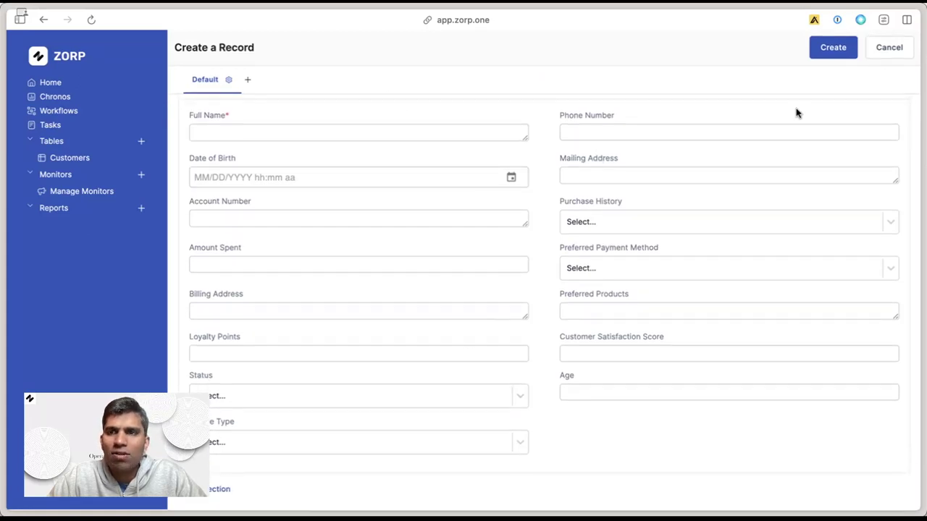
Enter the customer's full name in the new customer record's Full Name field.
{"action": "left_click", "coordinate": [476, 130]}
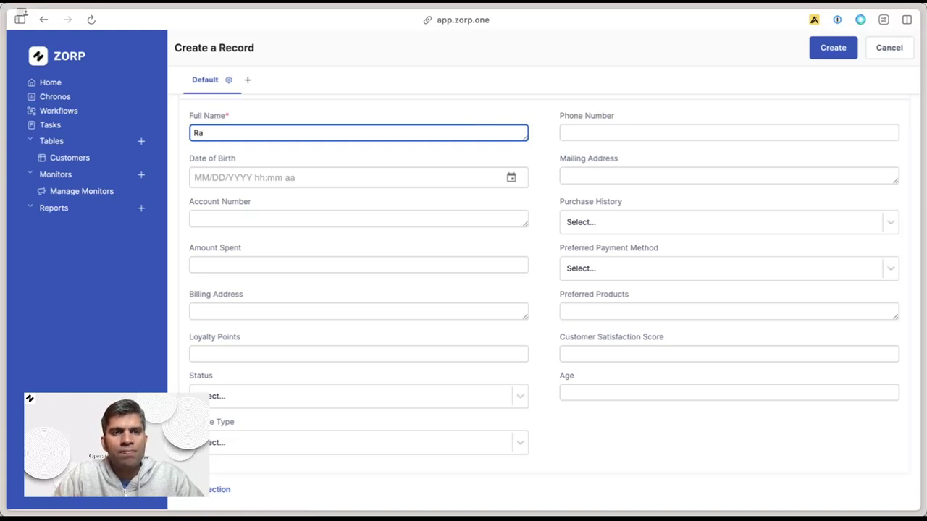
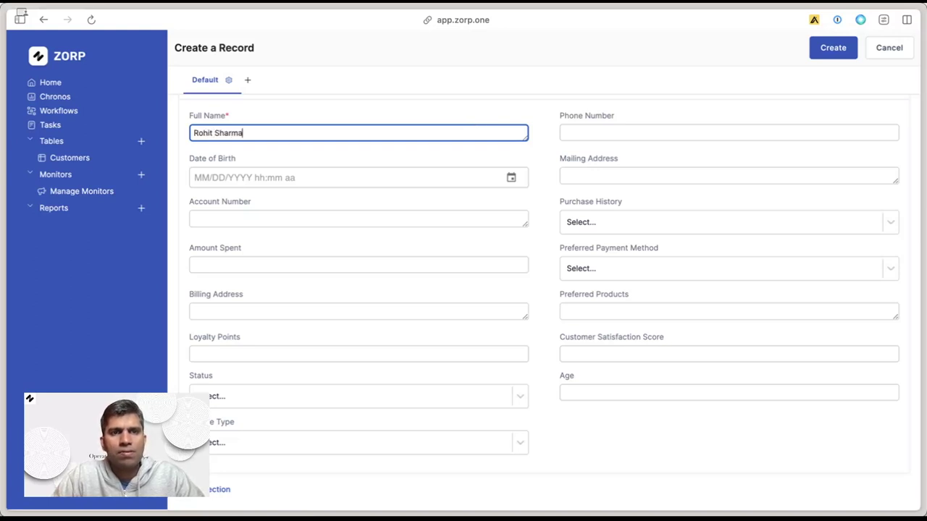
{"action": "key", "text": "Tab"}
{"action": "left_click", "coordinate": [20, 428]}
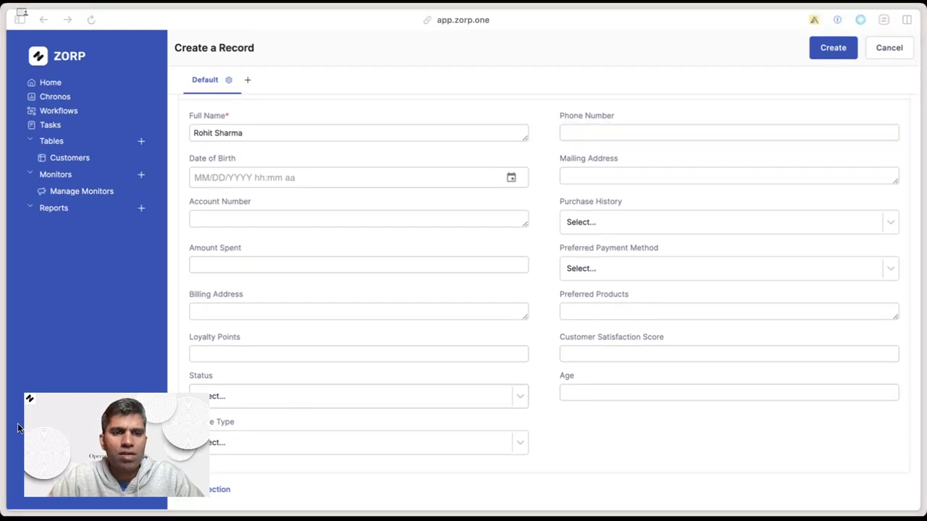
Create the record and open the Customers table's Import Records option.
{"action": "left_click", "coordinate": [832, 48]}
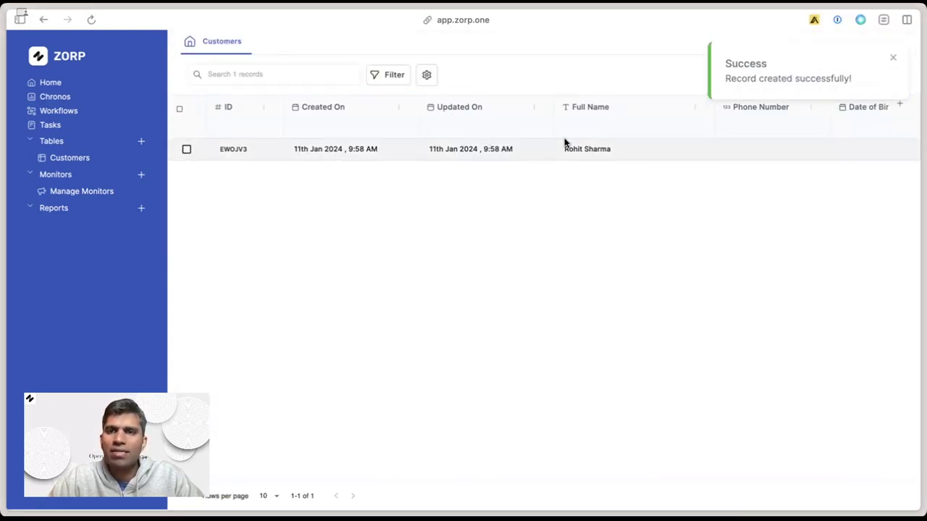
{"action": "left_click", "coordinate": [427, 76]}
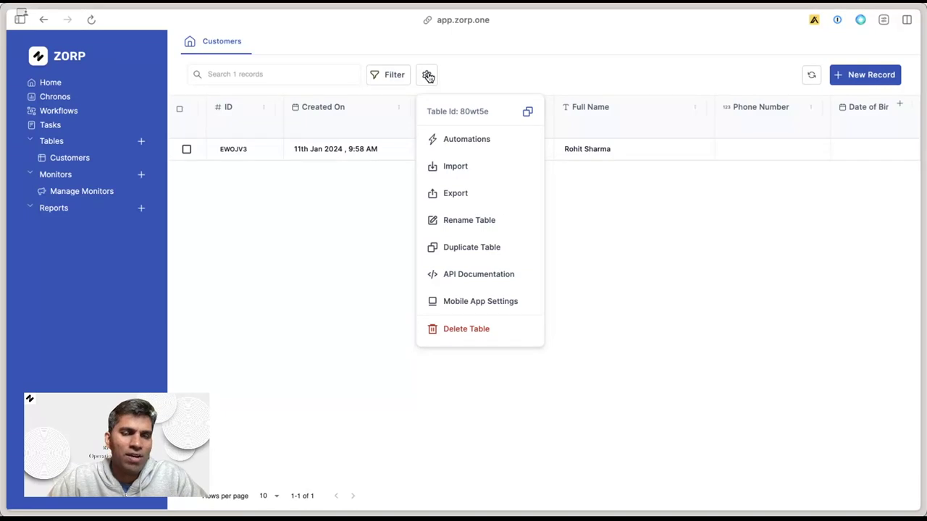
{"action": "left_click", "coordinate": [451, 165]}
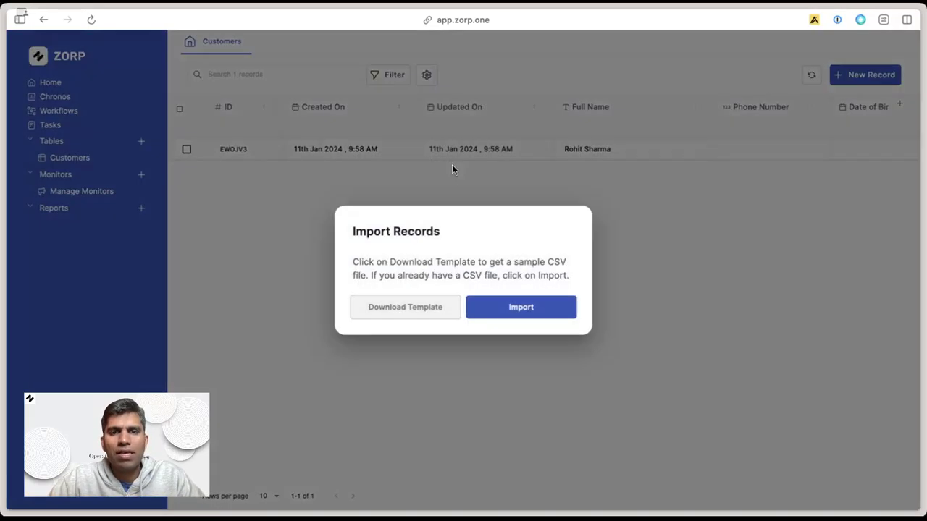
Upload the customer spreadsheet file and accept its header row.
{"action": "left_click", "coordinate": [546, 317]}
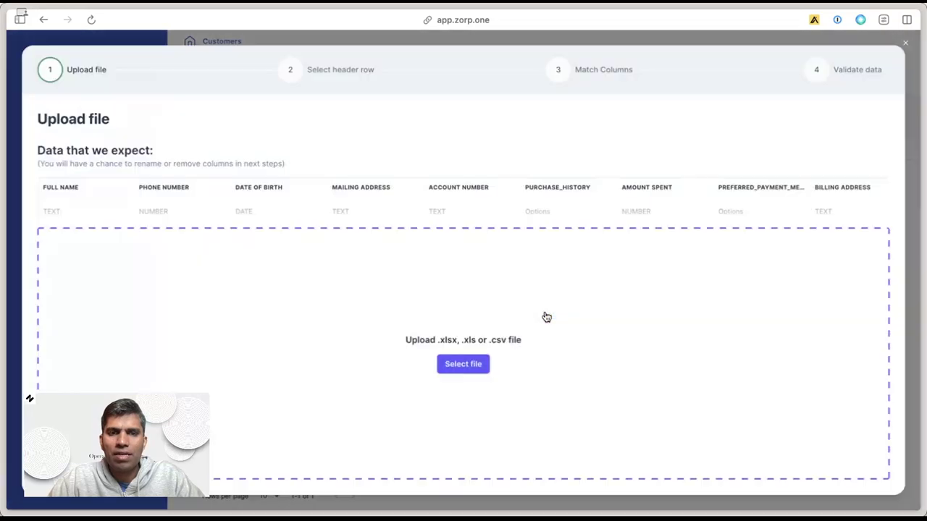
{"action": "left_click", "coordinate": [464, 367]}
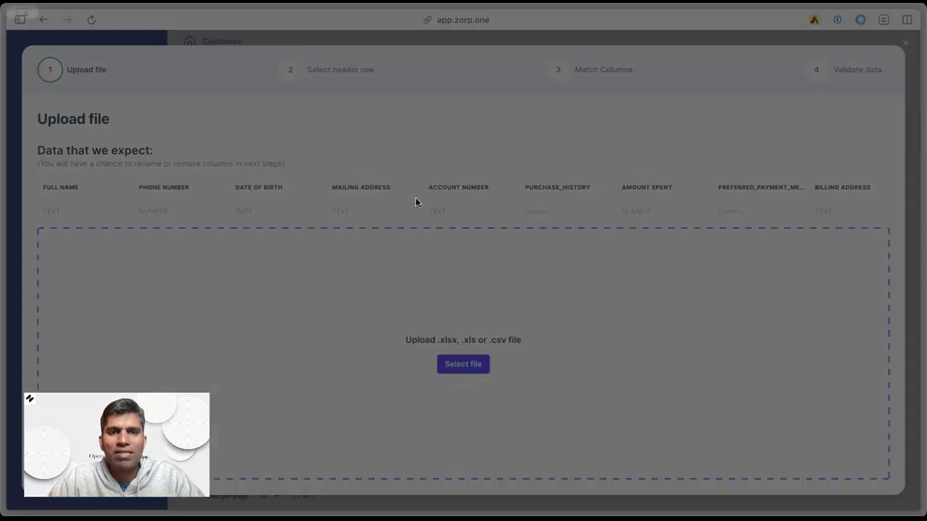
{"action": "left_click", "coordinate": [693, 393]}
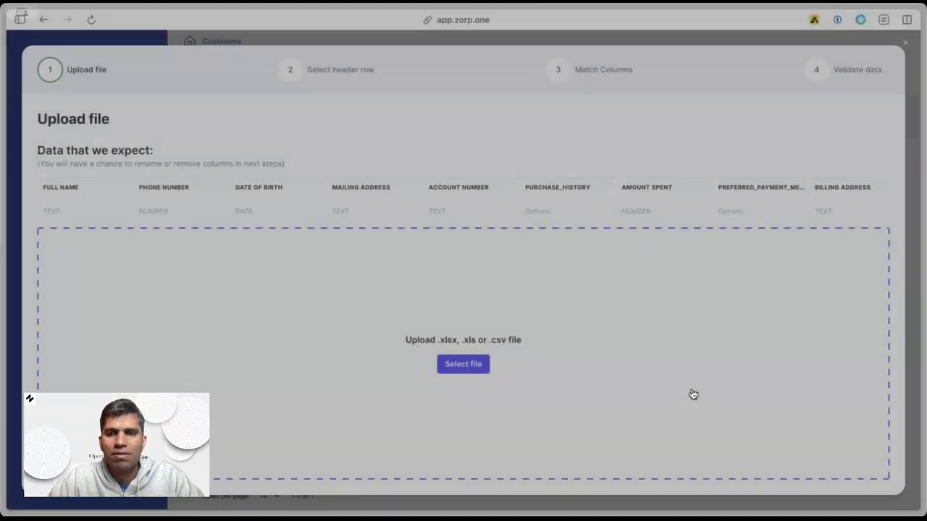
{"action": "scroll", "coordinate": [468, 393], "scroll_direction": "right", "scroll_amount": 5}
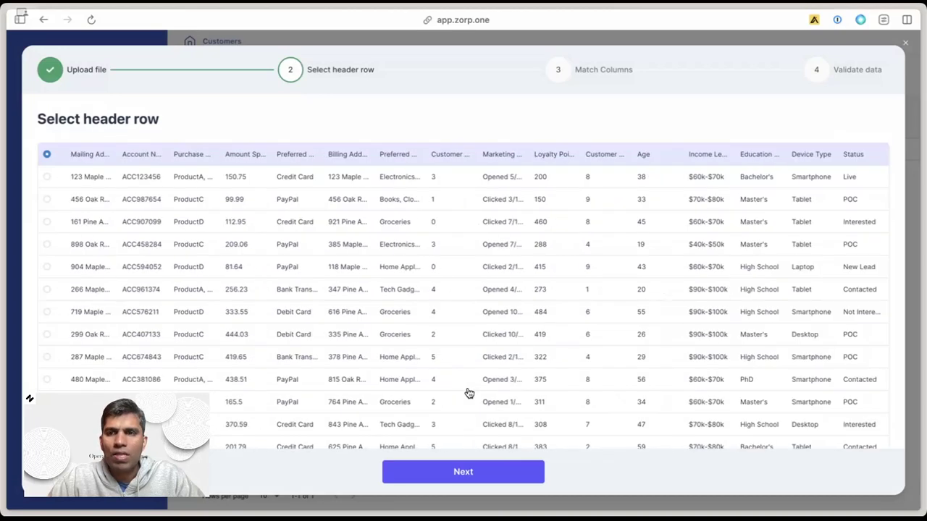
{"action": "left_click", "coordinate": [488, 471]}
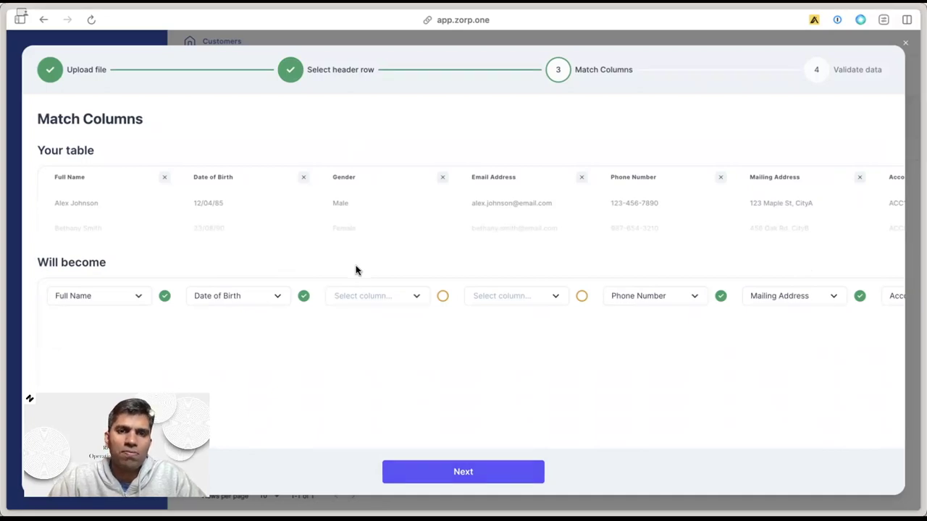
Check the available field matches for the Gender and Email Address columns, leaving them unchanged.
{"action": "left_click", "coordinate": [364, 296]}
{"action": "left_click", "coordinate": [518, 298]}
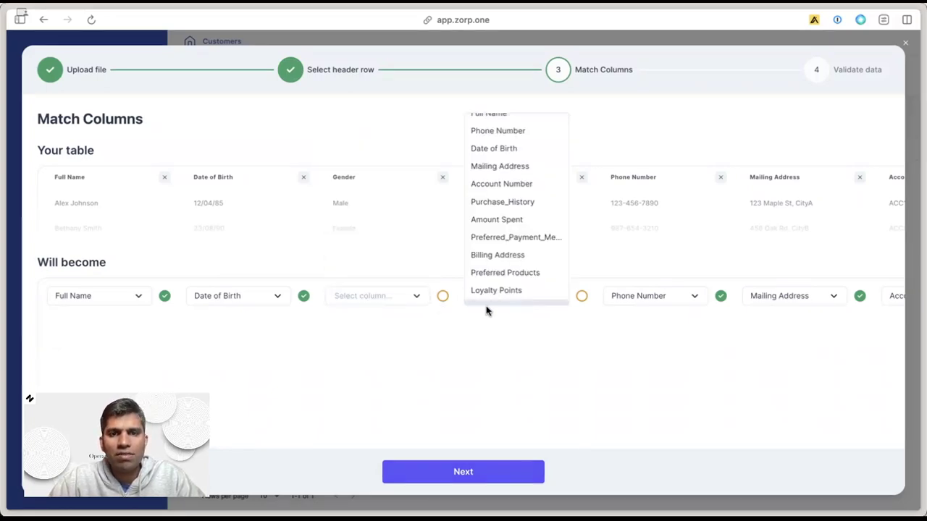
{"action": "left_click", "coordinate": [507, 352]}
{"action": "left_click", "coordinate": [535, 290]}
{"action": "left_click", "coordinate": [533, 347]}
Map Purchase_History values to ProductA, ProductC and ProductD.
{"action": "scroll", "coordinate": [639, 354], "scroll_direction": "right", "scroll_amount": 10}
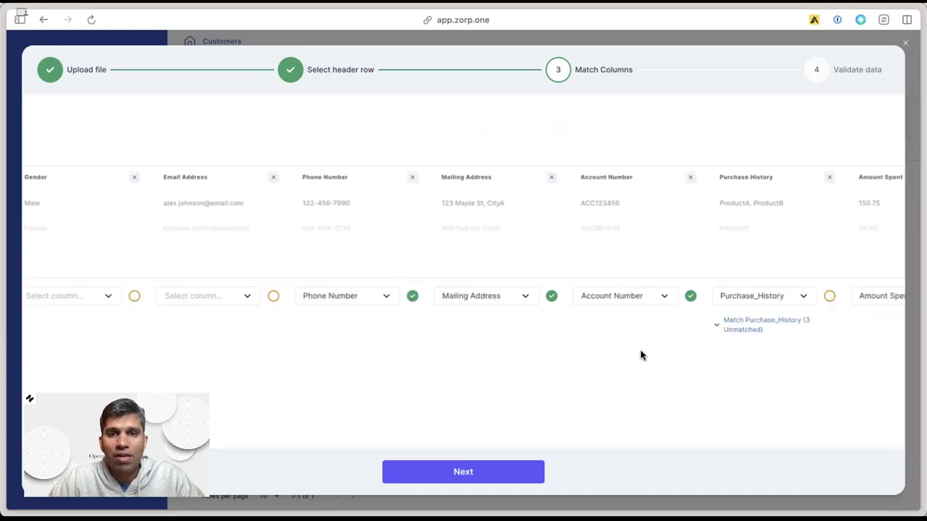
{"action": "left_click", "coordinate": [482, 329]}
{"action": "left_click", "coordinate": [457, 378]}
{"action": "left_click", "coordinate": [445, 317]}
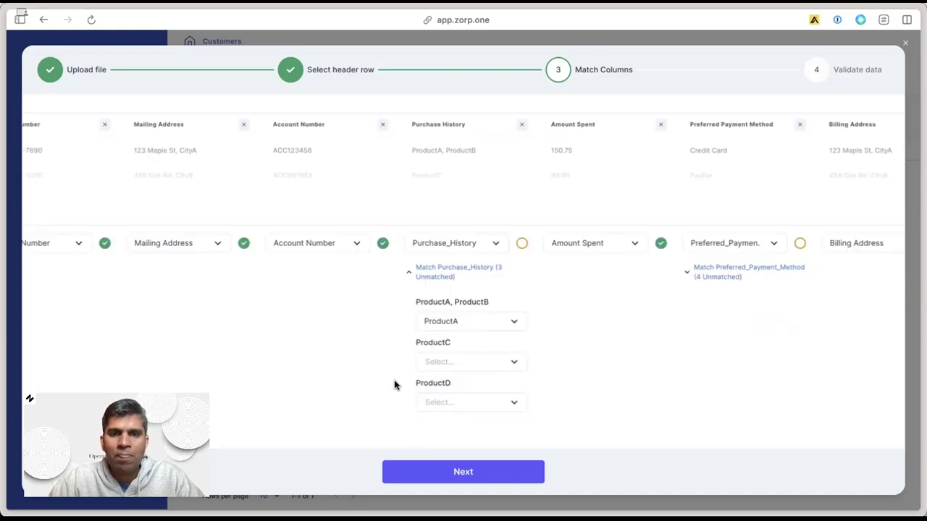
{"action": "left_click", "coordinate": [459, 326]}
{"action": "left_click", "coordinate": [459, 399]}
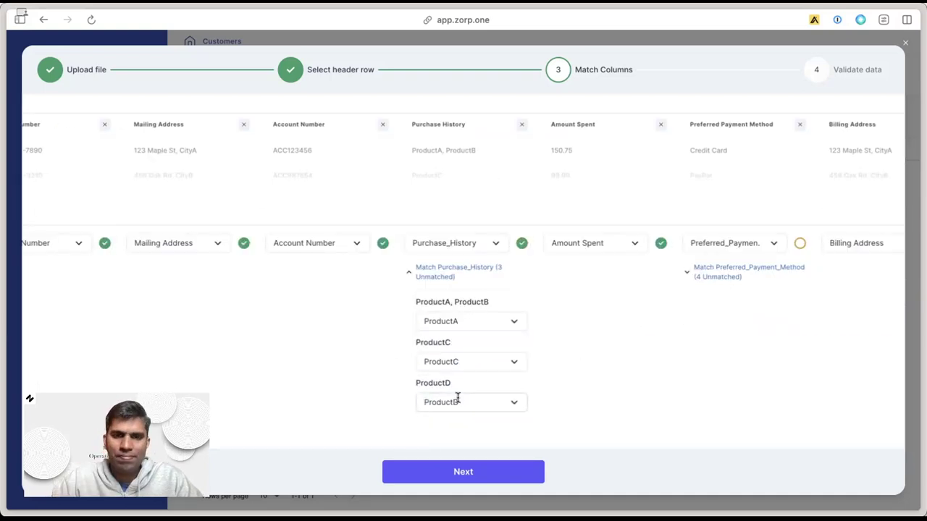
Map payment method values to Credit Card, Paypal, Bank Transfer and Debit Card.
{"action": "scroll", "coordinate": [680, 273], "scroll_direction": "right", "scroll_amount": 2}
{"action": "scroll", "coordinate": [679, 274], "scroll_direction": "right", "scroll_amount": 8}
{"action": "left_click", "coordinate": [551, 269]}
{"action": "left_click", "coordinate": [521, 321]}
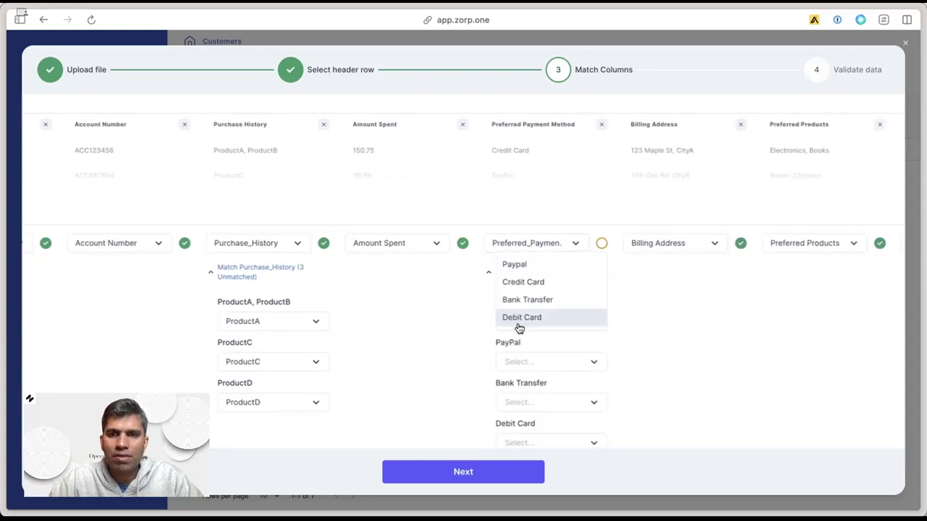
{"action": "left_click", "coordinate": [523, 282]}
{"action": "left_click", "coordinate": [544, 359]}
{"action": "left_click", "coordinate": [552, 311]}
{"action": "left_click", "coordinate": [545, 360]}
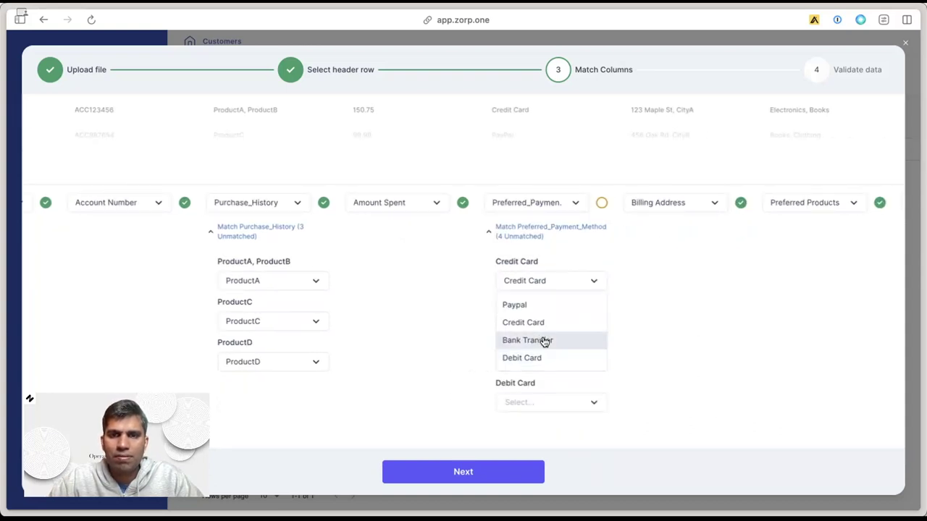
{"action": "left_click", "coordinate": [544, 341]}
{"action": "left_click", "coordinate": [549, 402]}
{"action": "left_click", "coordinate": [529, 397]}
Check field options for Customer Service Contacts and Marketing Campaign Response, leaving them unmatched.
{"action": "scroll", "coordinate": [275, 249], "scroll_direction": "right", "scroll_amount": 10}
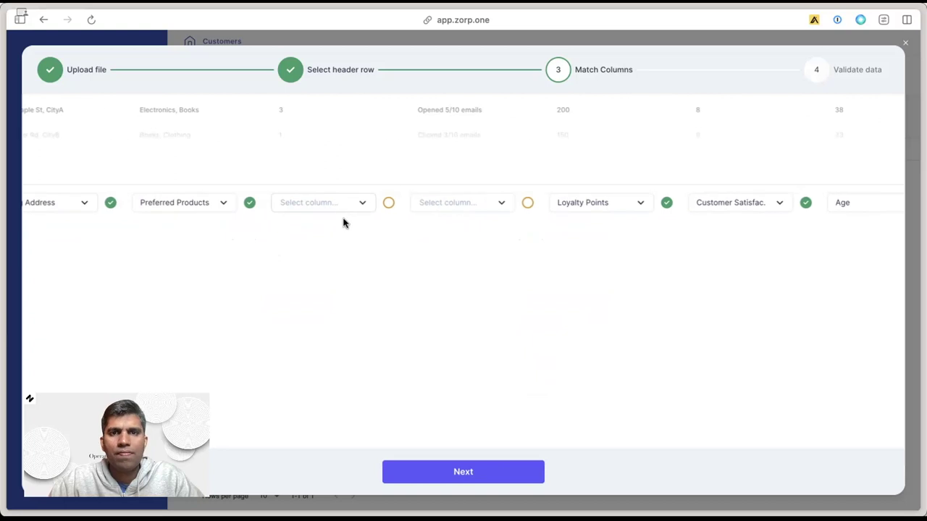
{"action": "scroll", "coordinate": [350, 251], "scroll_direction": "up", "scroll_amount": 3}
{"action": "left_click", "coordinate": [332, 296]}
{"action": "left_click", "coordinate": [428, 299]}
{"action": "left_click", "coordinate": [463, 301]}
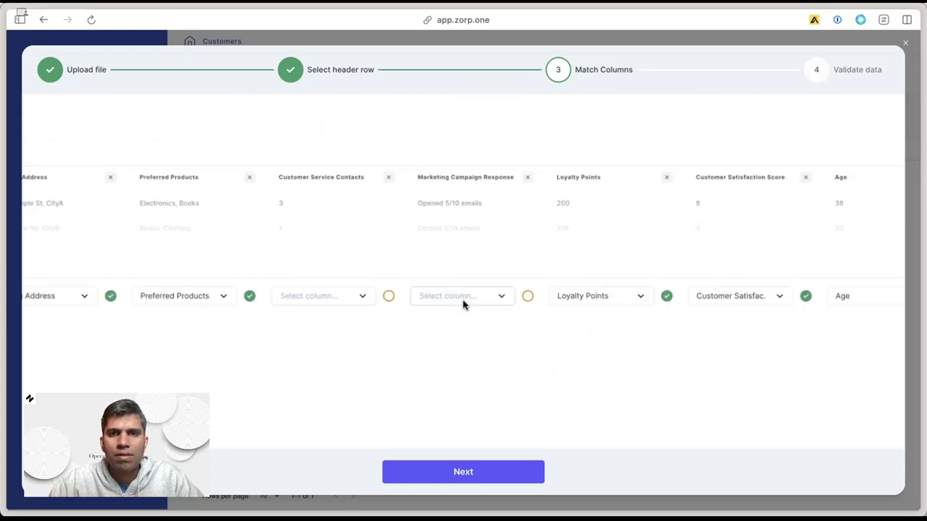
Map Device_Type values to Smartphone, Tablet, Laptop and Desktop.
{"action": "scroll", "coordinate": [630, 314], "scroll_direction": "right", "scroll_amount": 10}
{"action": "scroll", "coordinate": [544, 307], "scroll_direction": "right", "scroll_amount": 3}
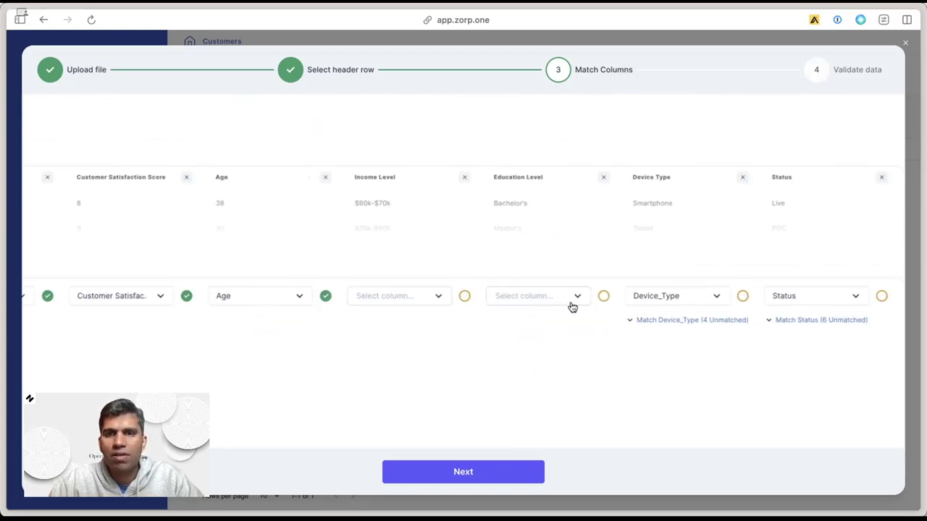
{"action": "left_click", "coordinate": [721, 321]}
{"action": "left_click", "coordinate": [674, 362]}
{"action": "left_click", "coordinate": [676, 308]}
{"action": "left_click", "coordinate": [677, 405]}
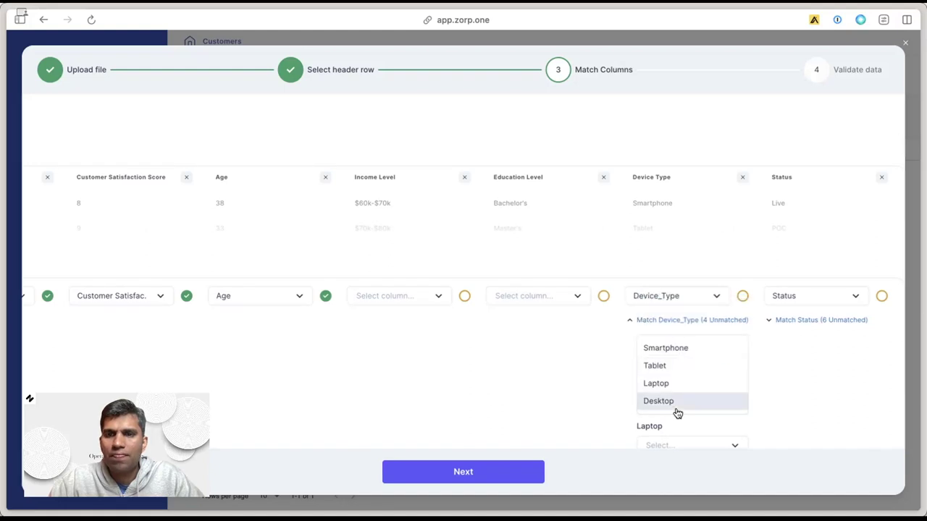
{"action": "left_click", "coordinate": [676, 365]}
{"action": "left_click", "coordinate": [678, 443]}
{"action": "left_click", "coordinate": [678, 422]}
{"action": "scroll", "coordinate": [678, 406], "scroll_direction": "down", "scroll_amount": 2}
{"action": "left_click", "coordinate": [674, 392]}
{"action": "left_click", "coordinate": [672, 386]}
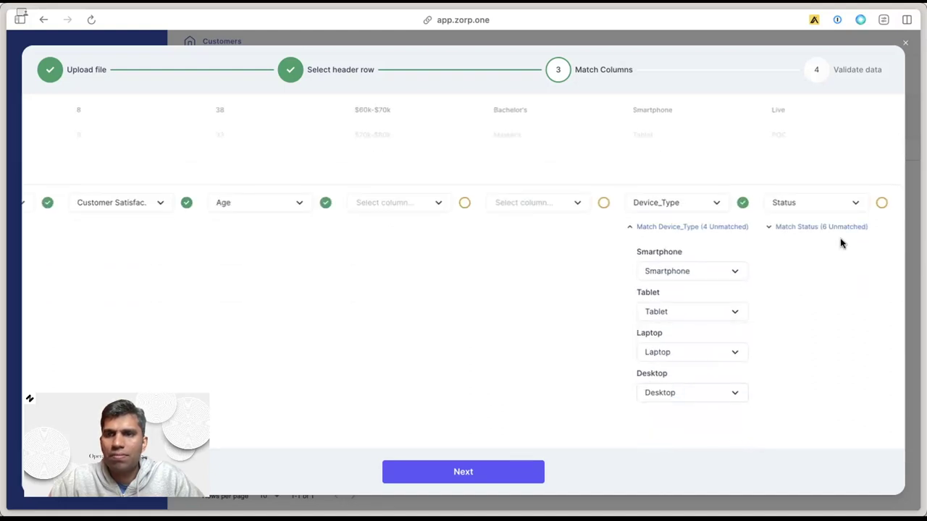
Map Status values Live, POC, Interested and New Lead to their matching options.
{"action": "left_click", "coordinate": [819, 227]}
{"action": "left_click", "coordinate": [803, 273]}
{"action": "left_click", "coordinate": [824, 182]}
{"action": "left_click", "coordinate": [811, 311]}
{"action": "left_click", "coordinate": [804, 237]}
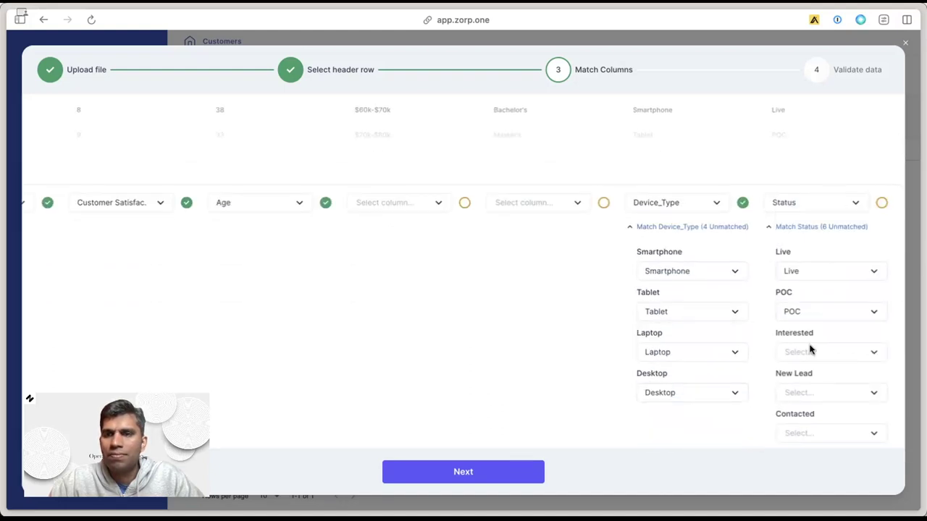
{"action": "left_click", "coordinate": [812, 350]}
{"action": "left_click", "coordinate": [805, 296]}
{"action": "left_click", "coordinate": [811, 392]}
{"action": "left_click", "coordinate": [801, 371]}
Map Status values Contacted and Not Interested, then proceed to validation.
{"action": "left_click", "coordinate": [809, 433]}
{"action": "left_click", "coordinate": [803, 427]}
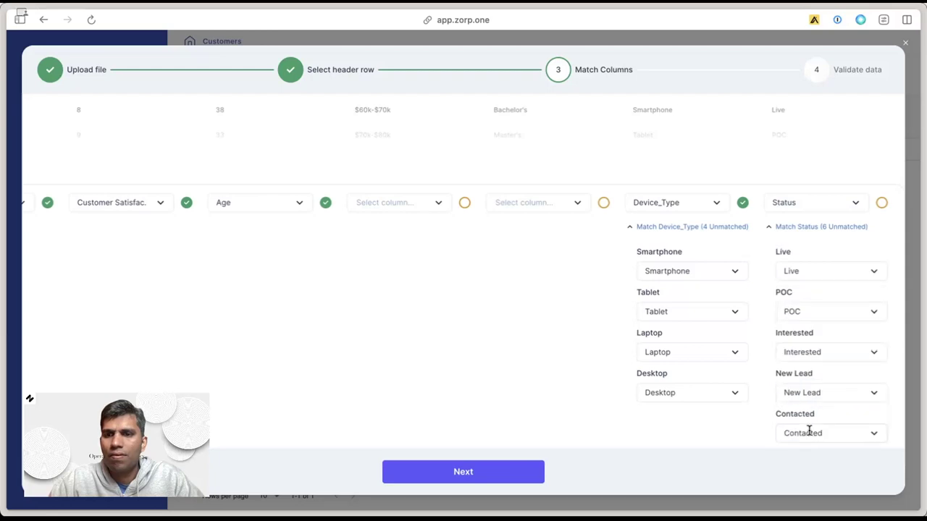
{"action": "scroll", "coordinate": [809, 435], "scroll_direction": "down", "scroll_amount": 2}
{"action": "left_click", "coordinate": [826, 402]}
{"action": "left_click", "coordinate": [809, 361]}
{"action": "scroll", "coordinate": [681, 409], "scroll_direction": "up", "scroll_amount": 3}
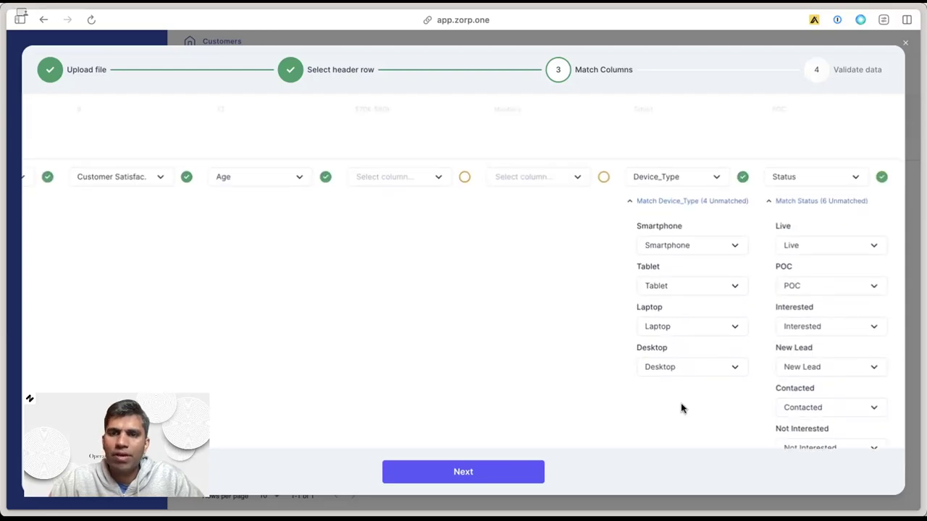
{"action": "left_click", "coordinate": [482, 481]}
Toggle the errors-only filter on and off to verify no row errors, then confirm the import.
{"action": "left_click", "coordinate": [766, 120]}
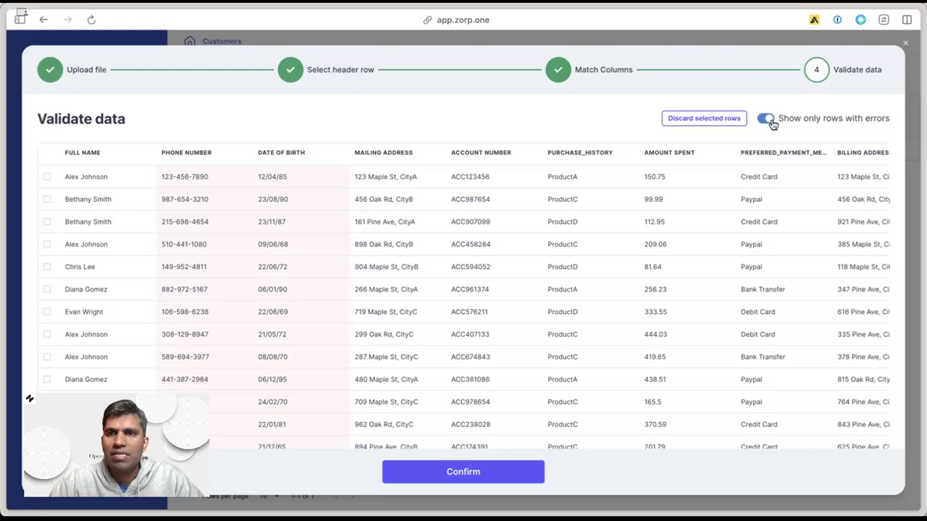
{"action": "mouse_move", "coordinate": [287, 229]}
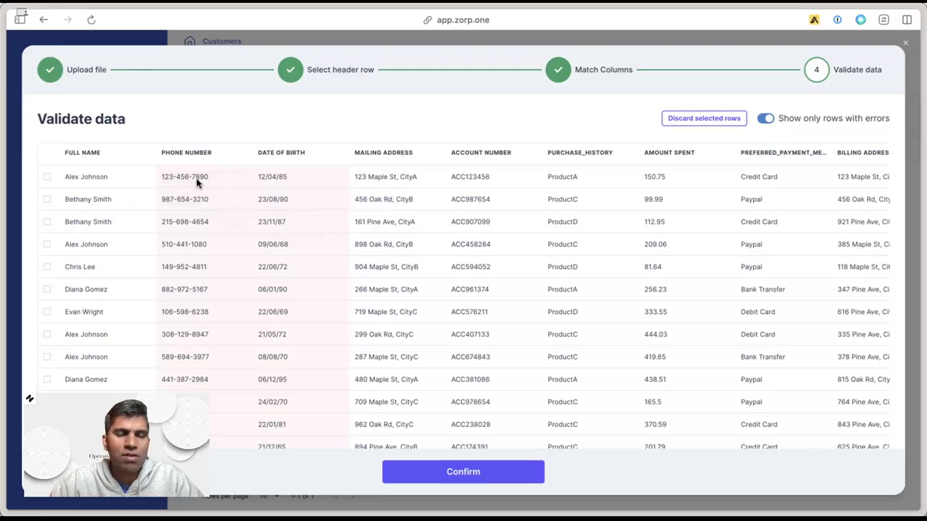
{"action": "mouse_move", "coordinate": [185, 180]}
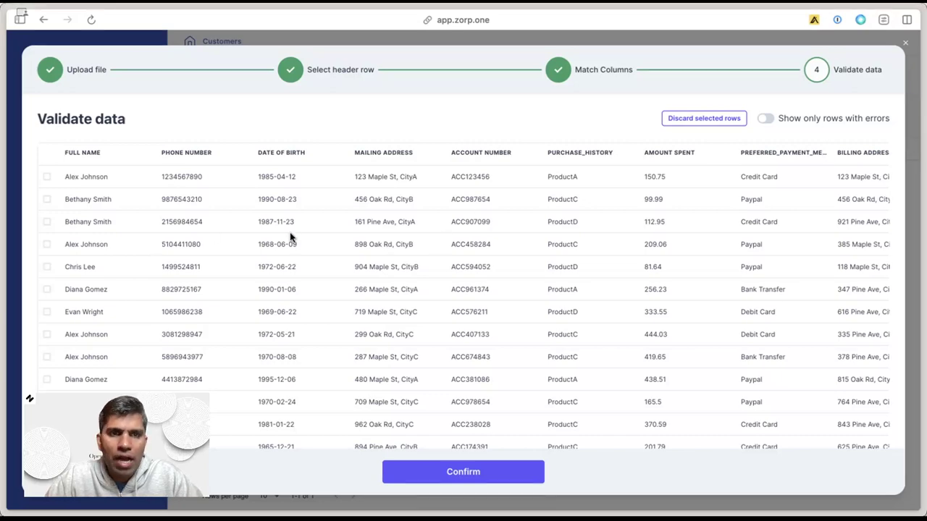
{"action": "left_click", "coordinate": [767, 121]}
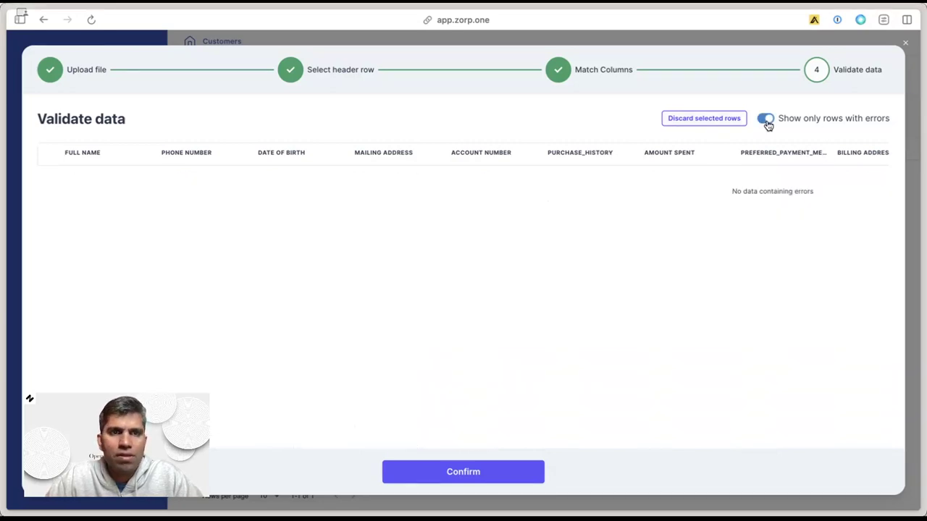
{"action": "left_click", "coordinate": [767, 120]}
{"action": "left_click", "coordinate": [439, 471]}
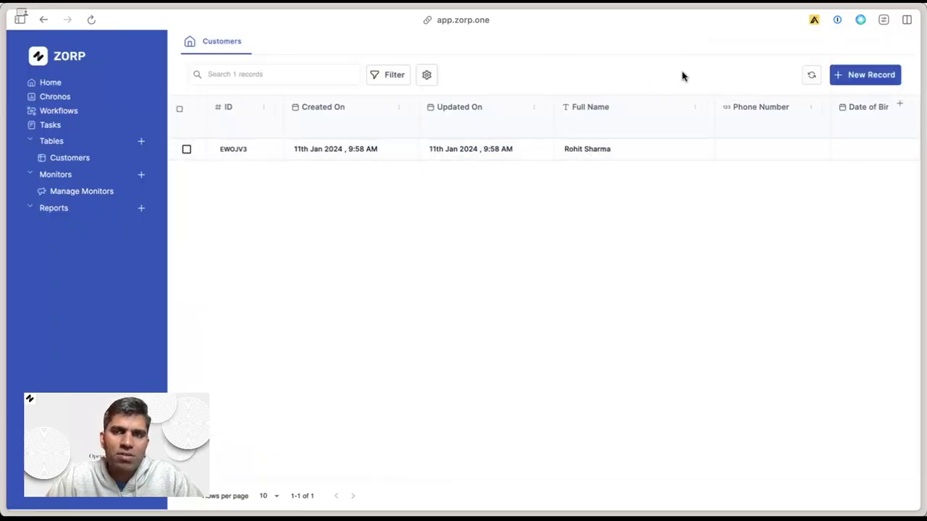
Refresh the Customers table and scroll across the imported records' columns.
{"action": "left_click", "coordinate": [812, 76]}
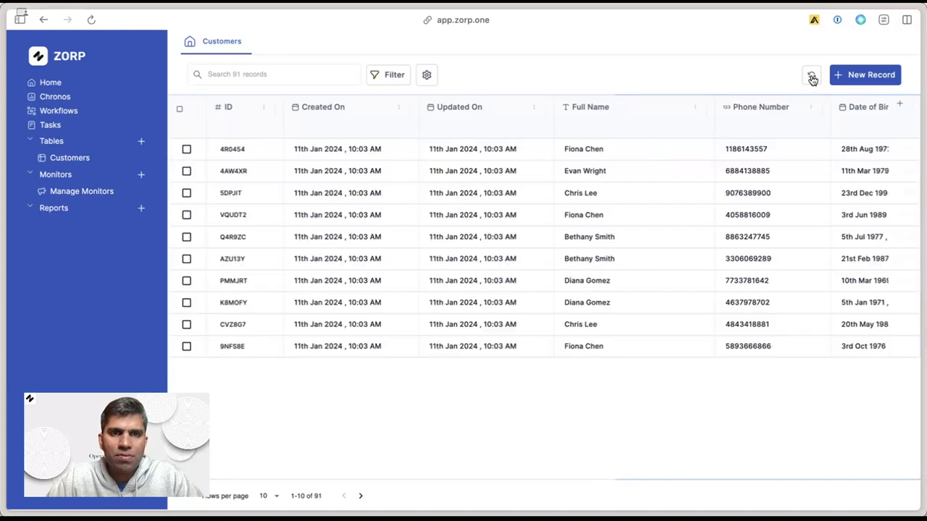
{"action": "scroll", "coordinate": [552, 293], "scroll_direction": "right", "scroll_amount": 1}
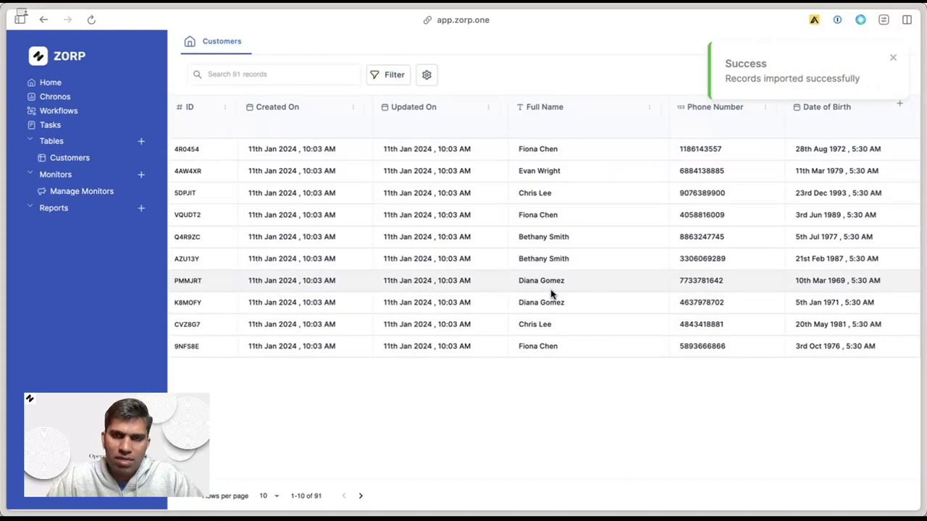
{"action": "scroll", "coordinate": [551, 289], "scroll_direction": "right", "scroll_amount": 5}
{"action": "scroll", "coordinate": [550, 289], "scroll_direction": "left", "scroll_amount": 6}
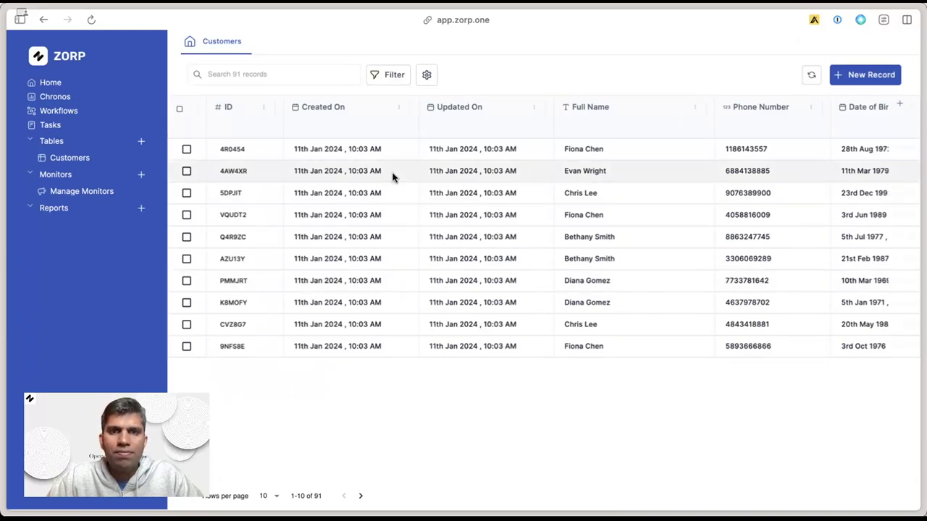
{"action": "scroll", "coordinate": [391, 177], "scroll_direction": "right", "scroll_amount": 20}
{"action": "scroll", "coordinate": [391, 177], "scroll_direction": "left", "scroll_amount": 12}
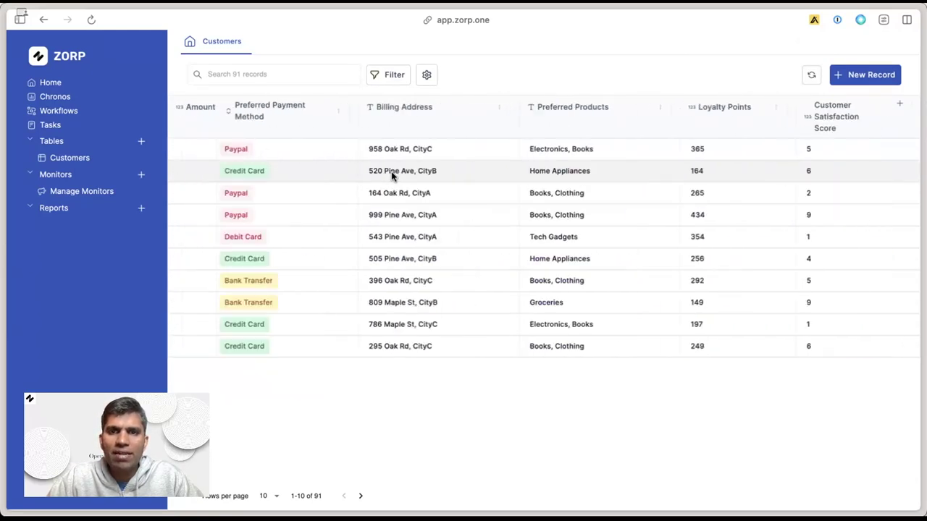
{"action": "scroll", "coordinate": [391, 177], "scroll_direction": "right", "scroll_amount": 3}
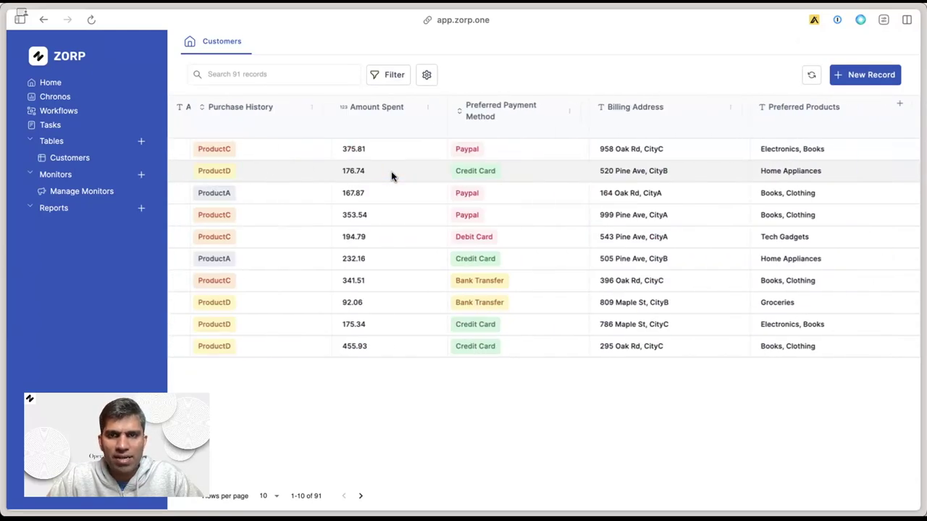
Refresh again to show all 101 records, review the columns, and open one customer's record.
{"action": "left_click", "coordinate": [812, 76]}
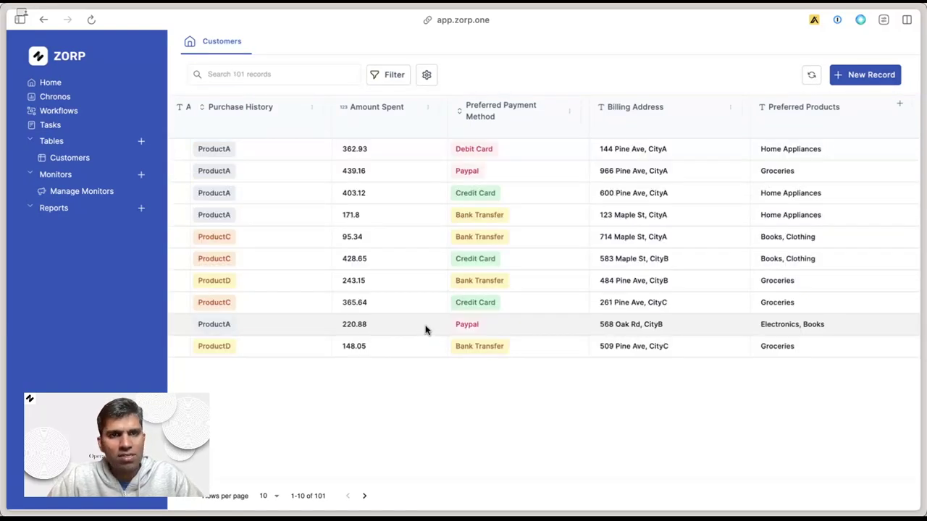
{"action": "scroll", "coordinate": [343, 243], "scroll_direction": "right", "scroll_amount": 3}
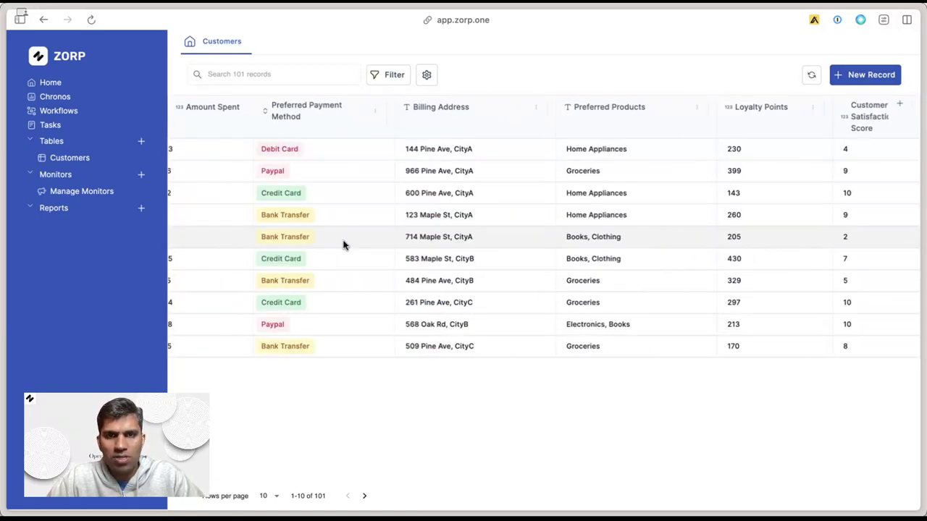
{"action": "scroll", "coordinate": [344, 244], "scroll_direction": "left", "scroll_amount": 4}
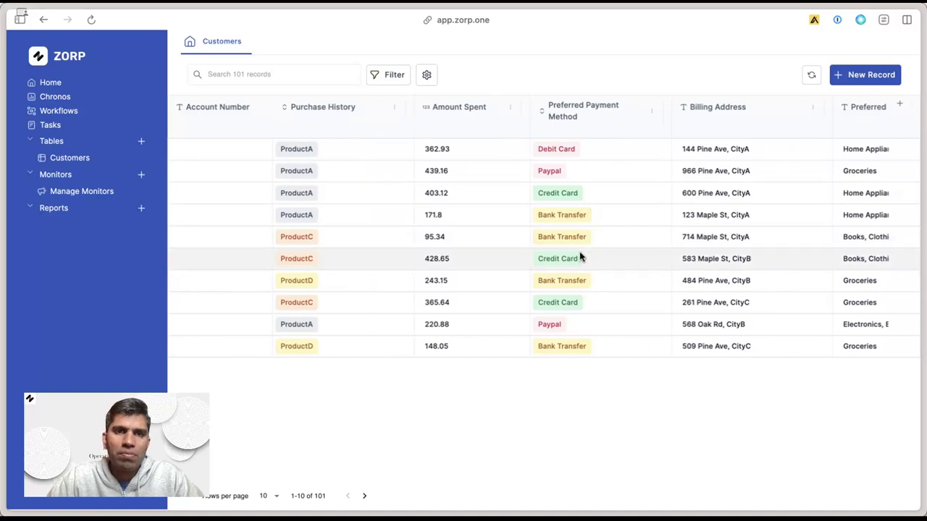
{"action": "scroll", "coordinate": [384, 286], "scroll_direction": "right", "scroll_amount": 6}
{"action": "scroll", "coordinate": [531, 215], "scroll_direction": "right", "scroll_amount": 4}
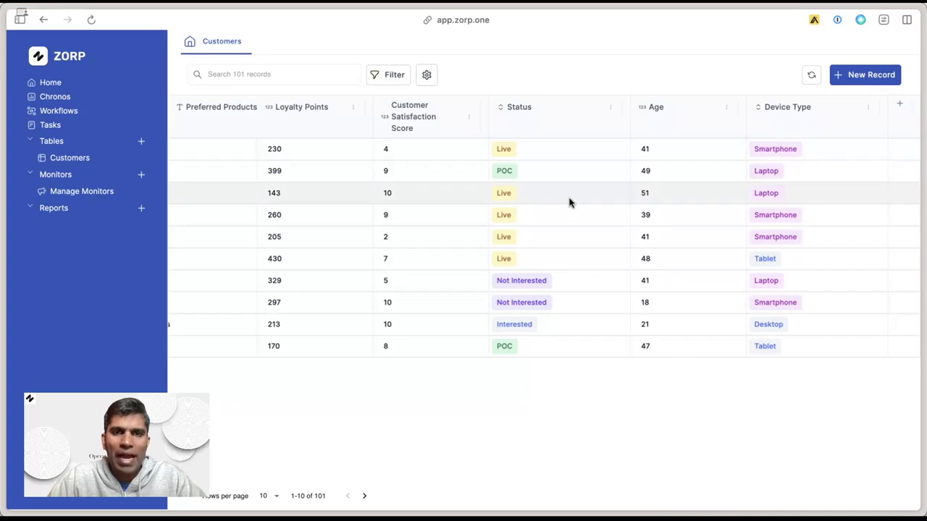
{"action": "scroll", "coordinate": [569, 202], "scroll_direction": "left", "scroll_amount": 15}
{"action": "scroll", "coordinate": [569, 202], "scroll_direction": "right", "scroll_amount": 3}
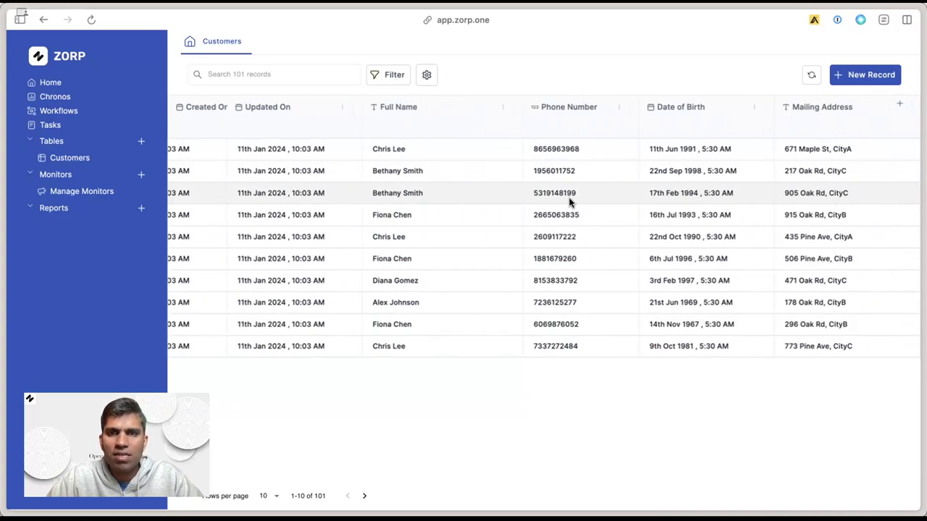
{"action": "left_click", "coordinate": [475, 156]}
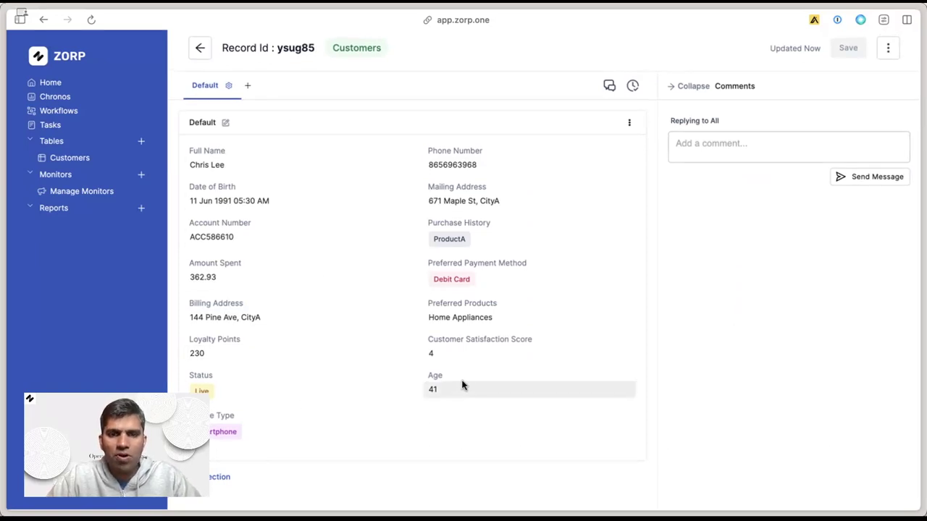
Change the Customer Satisfaction Score from 4 to 6 and save the record.
{"action": "left_click", "coordinate": [486, 356]}
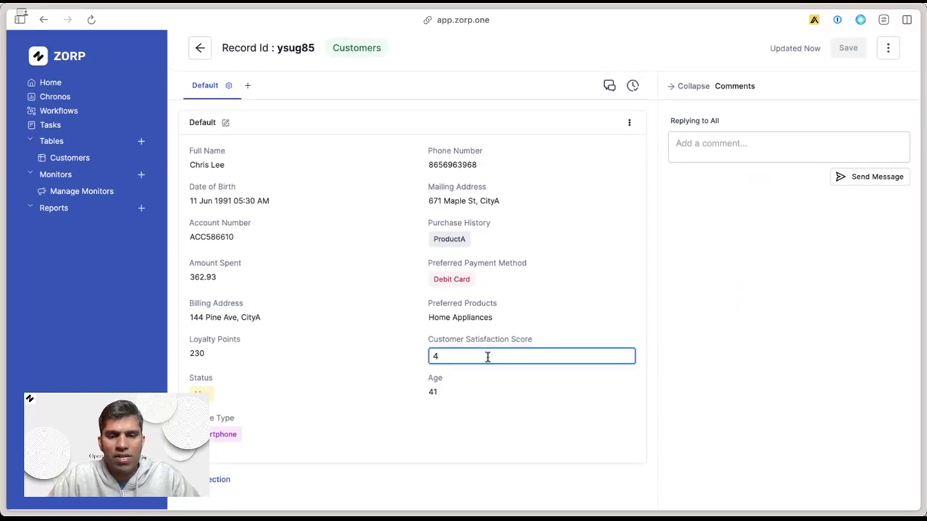
{"action": "type", "text": "6"}
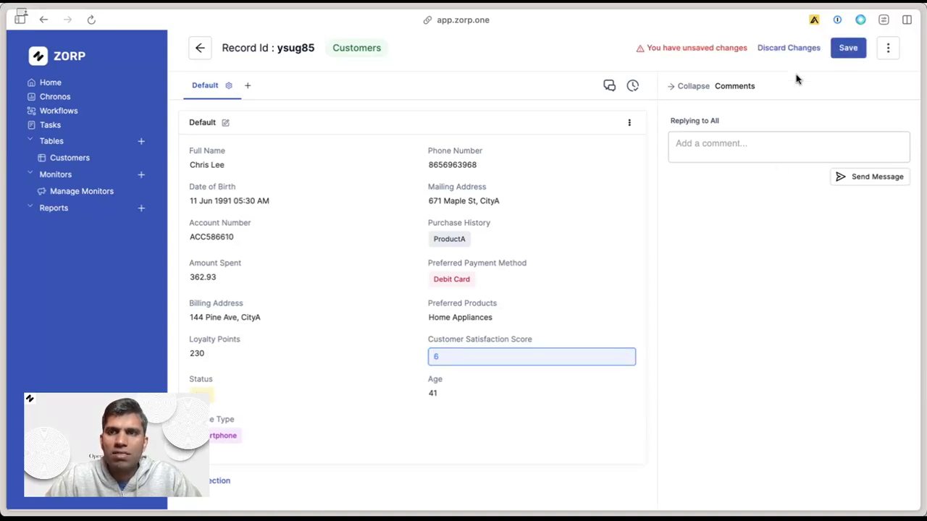
{"action": "left_click", "coordinate": [848, 48]}
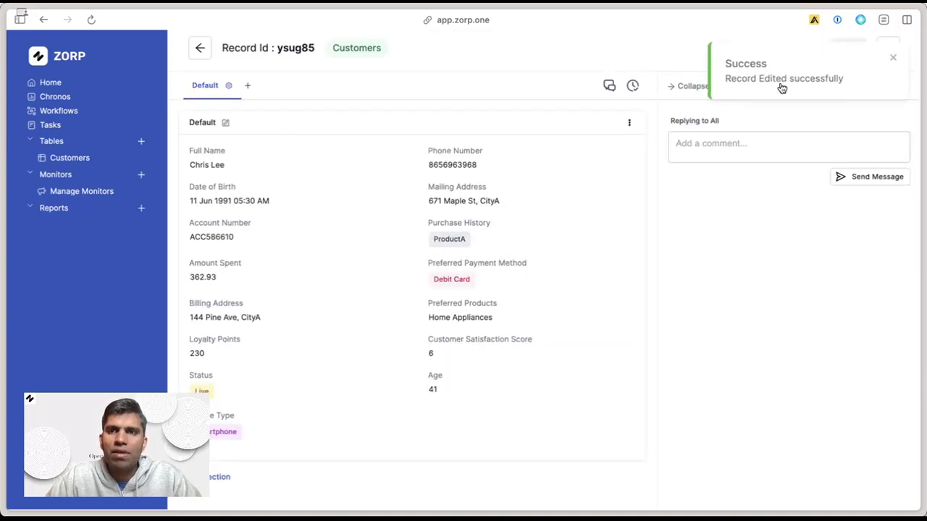
{"action": "left_click", "coordinate": [727, 148]}
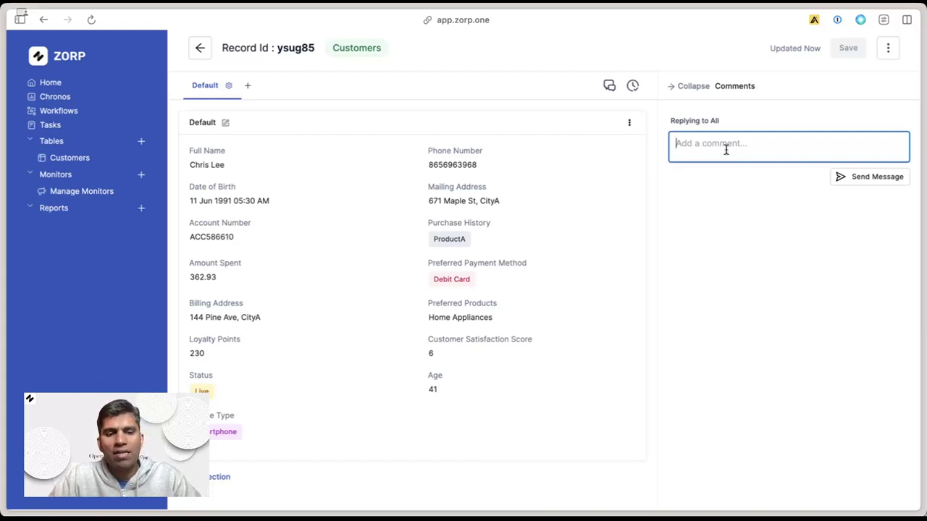
Post a comment @-mentioning a teammate that the customer wants a bulk purchase, then view the change history.
{"action": "type", "text": "@"}
{"action": "key", "text": "Return"}
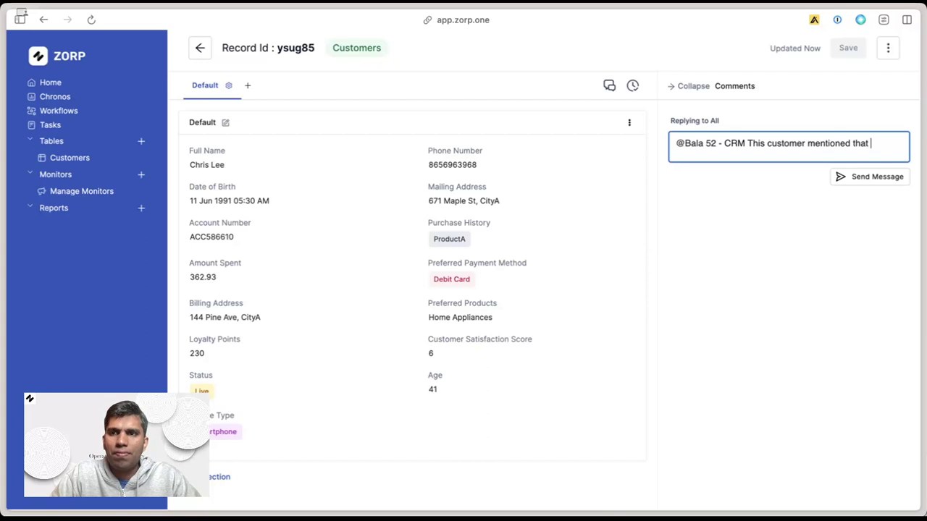
{"action": "type", "text": "is interested to buy in bulk. Please follow up."}
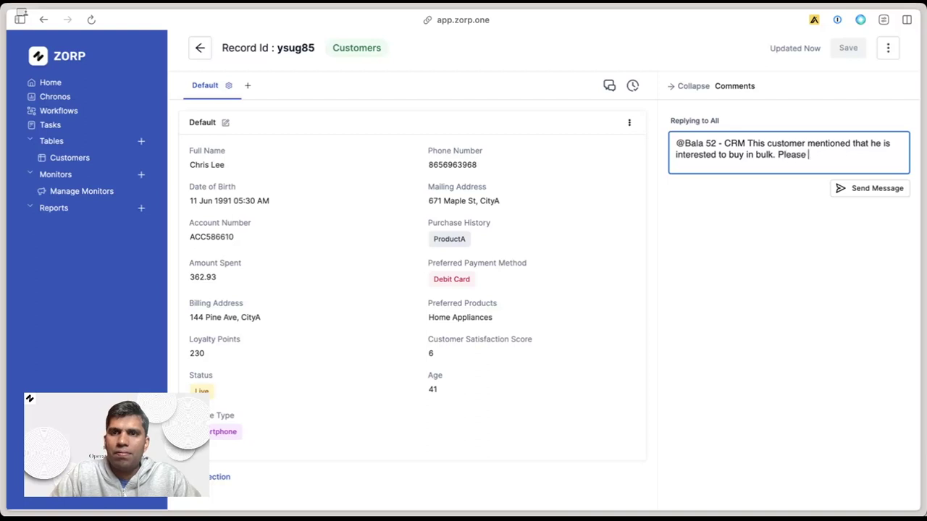
{"action": "left_click", "coordinate": [862, 190]}
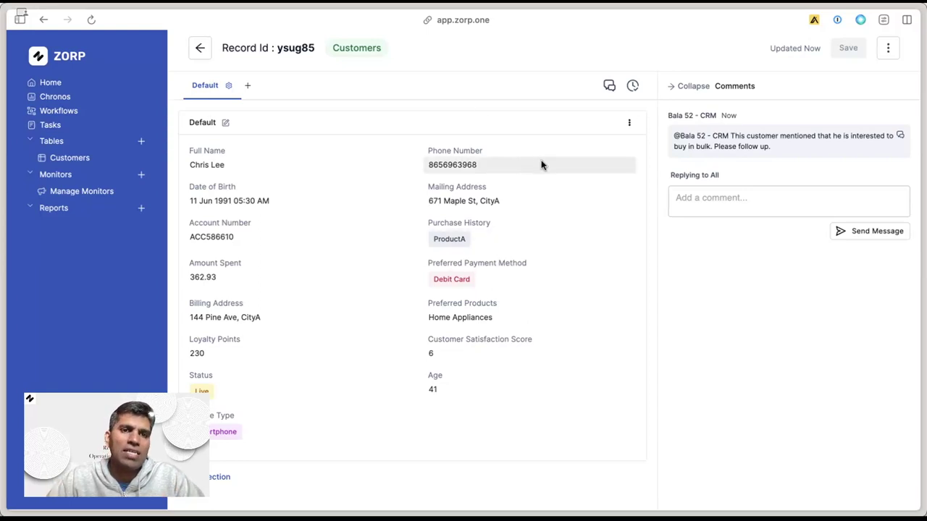
{"action": "left_click", "coordinate": [633, 86]}
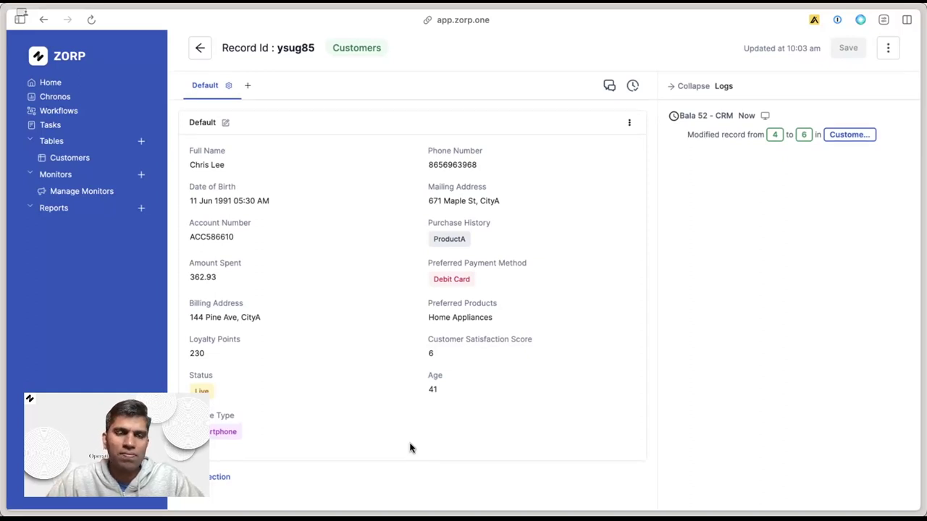
Rename the Default record section to 'Customer Info'.
{"action": "left_click", "coordinate": [225, 123]}
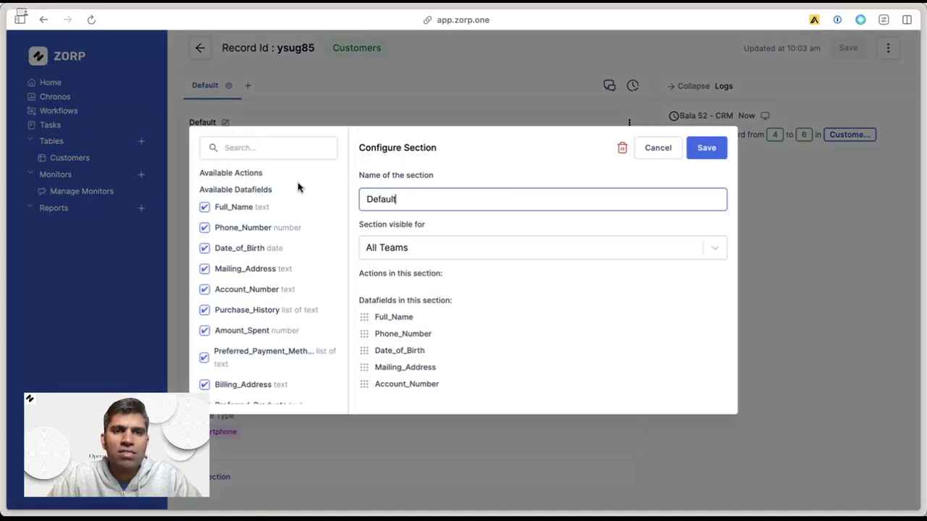
{"action": "double_click", "coordinate": [434, 196]}
{"action": "type", "text": "Customer"}
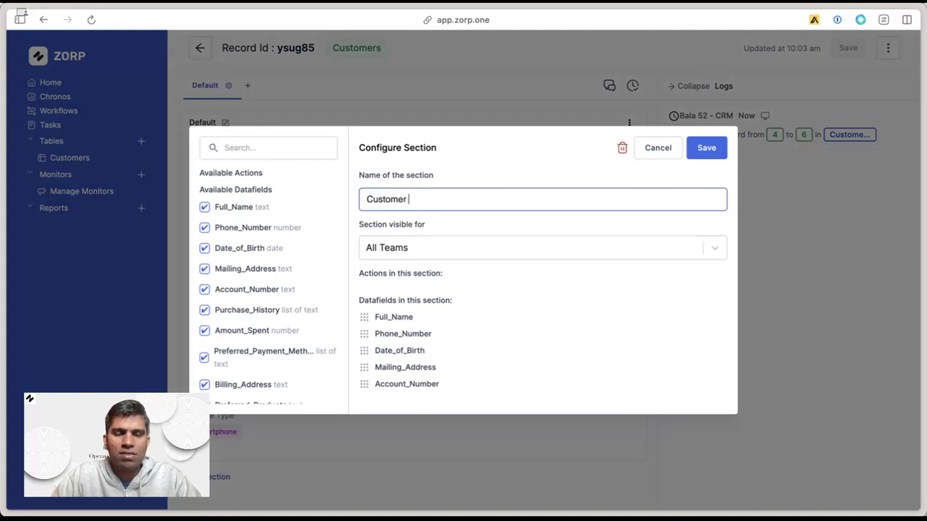
{"action": "type", "text": " Infop"}
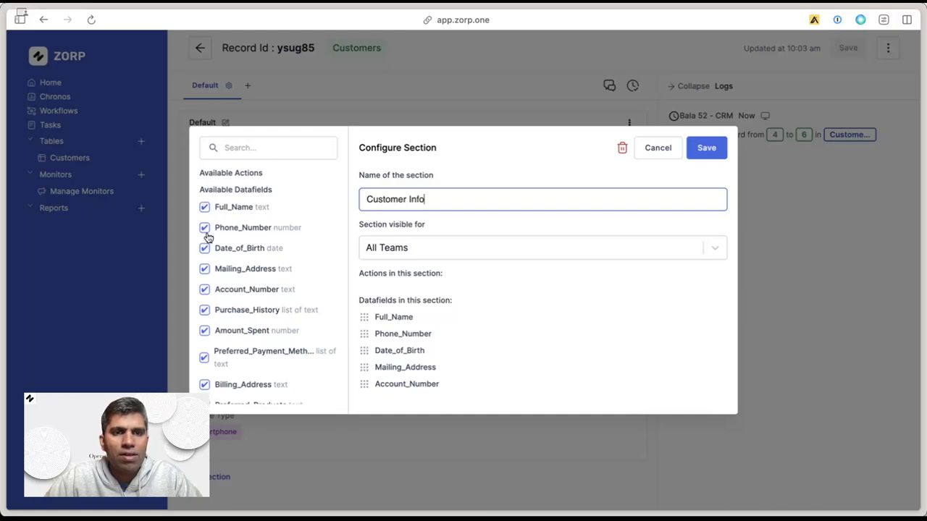
Drop account, purchase, payment, billing, product, loyalty, satisfaction, status and device fields, then save the section.
{"action": "left_click", "coordinate": [204, 290]}
{"action": "left_click", "coordinate": [204, 310]}
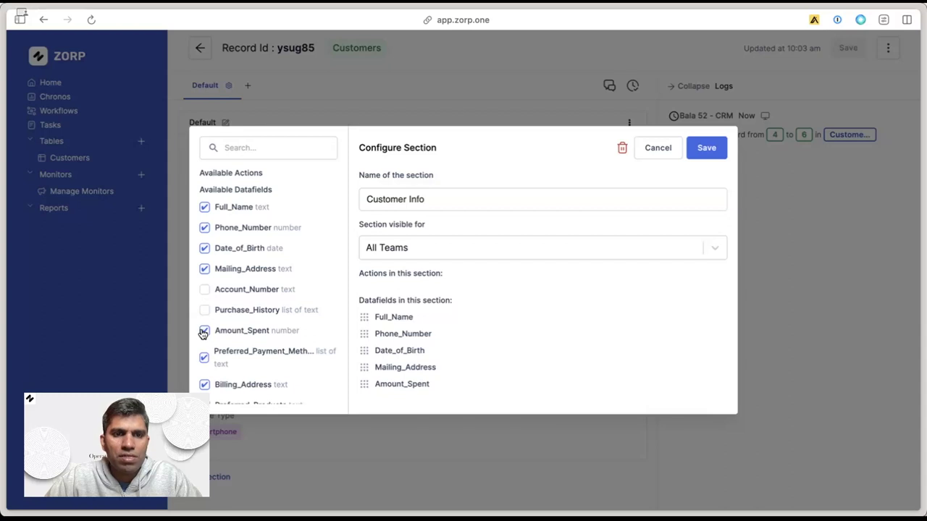
{"action": "left_click", "coordinate": [203, 332]}
{"action": "scroll", "coordinate": [203, 326], "scroll_direction": "down", "scroll_amount": 2}
{"action": "left_click", "coordinate": [203, 276]}
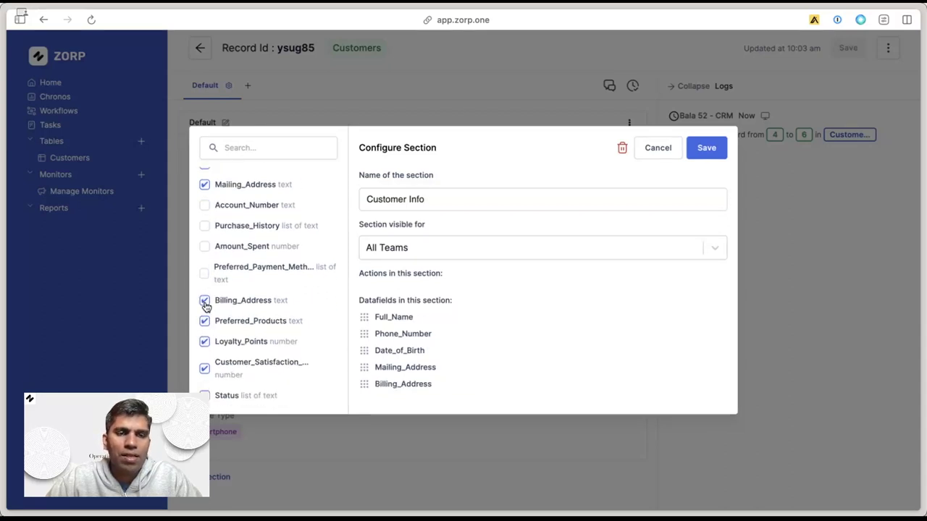
{"action": "left_click", "coordinate": [204, 301]}
{"action": "scroll", "coordinate": [205, 321], "scroll_direction": "down", "scroll_amount": 1}
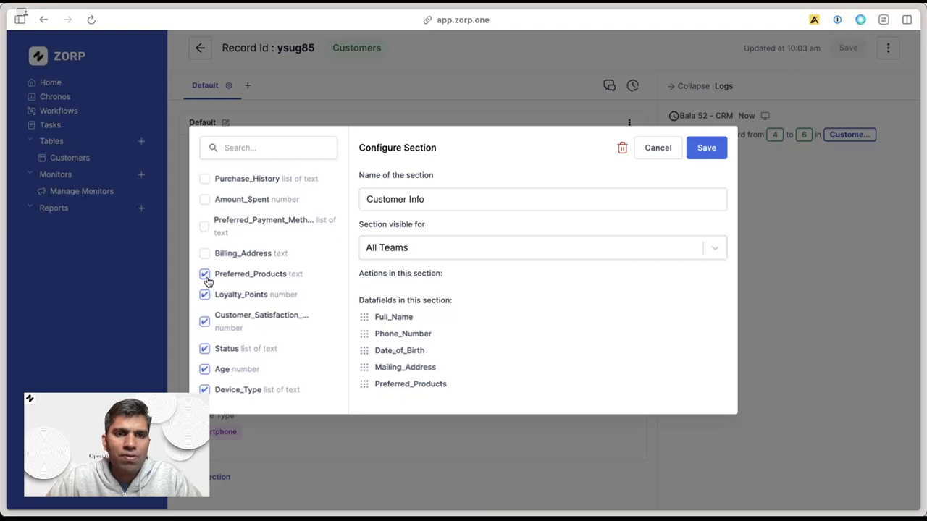
{"action": "left_click", "coordinate": [204, 275]}
{"action": "left_click", "coordinate": [204, 295]}
{"action": "left_click", "coordinate": [204, 323]}
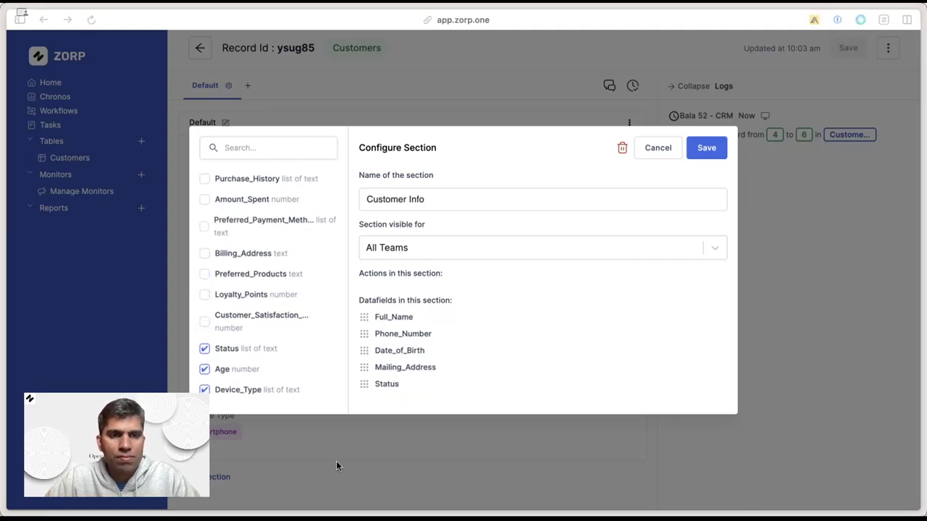
{"action": "left_click", "coordinate": [207, 371]}
{"action": "left_click", "coordinate": [204, 390]}
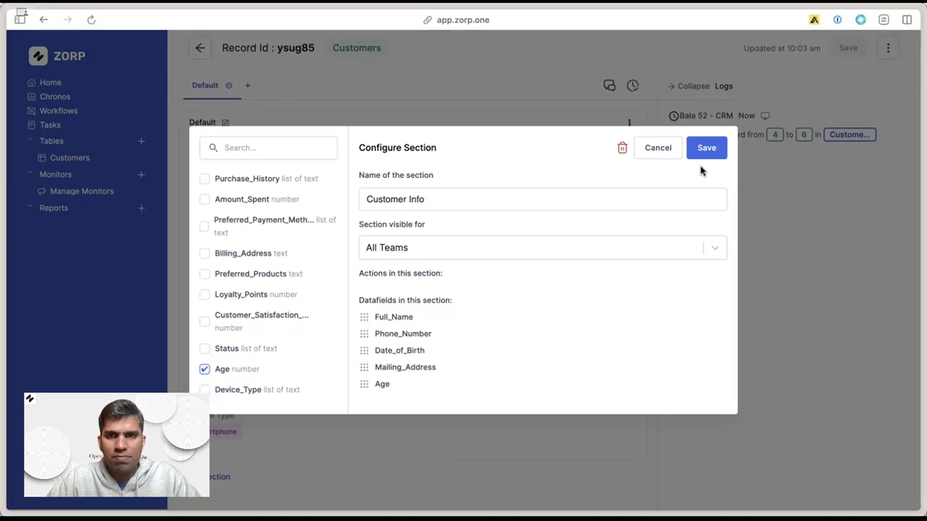
{"action": "left_click", "coordinate": [706, 148]}
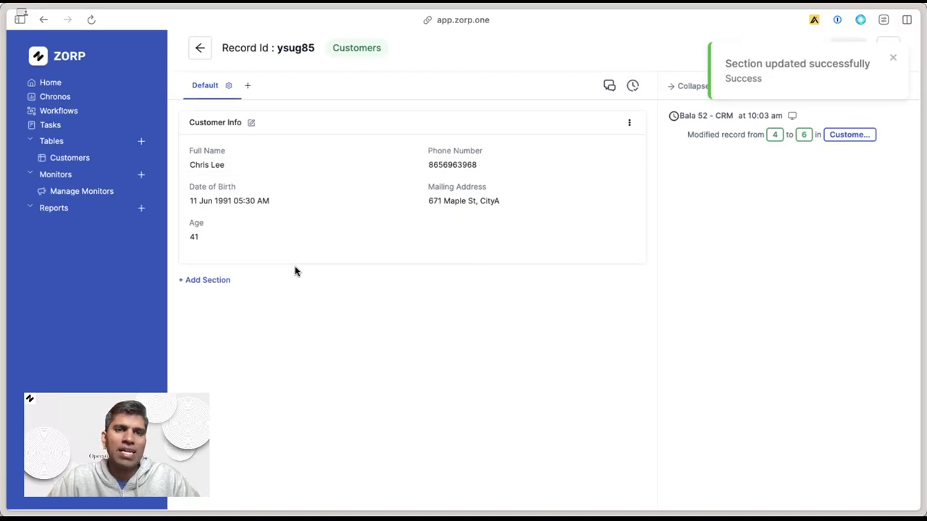
Create a new record section named 'Purchase Information'.
{"action": "left_click", "coordinate": [219, 280]}
{"action": "left_click", "coordinate": [220, 308]}
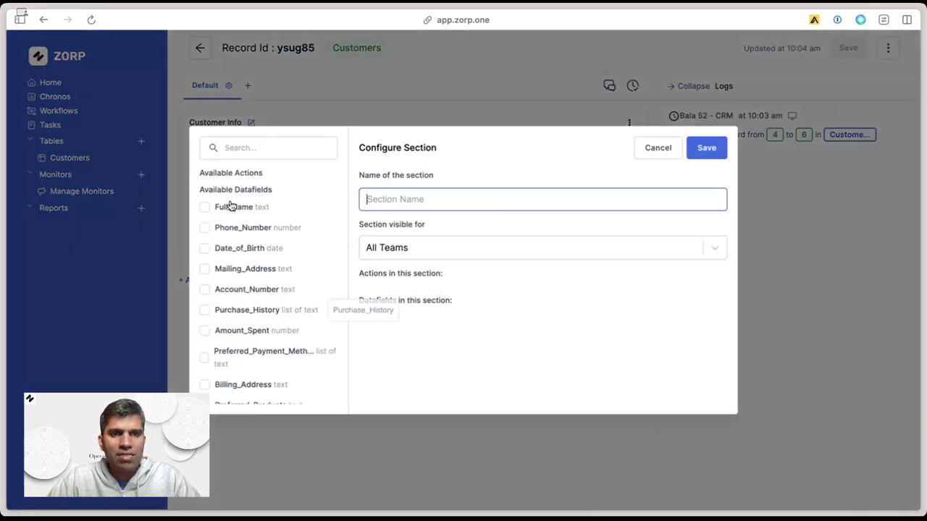
{"action": "type", "text": "Purchas"}
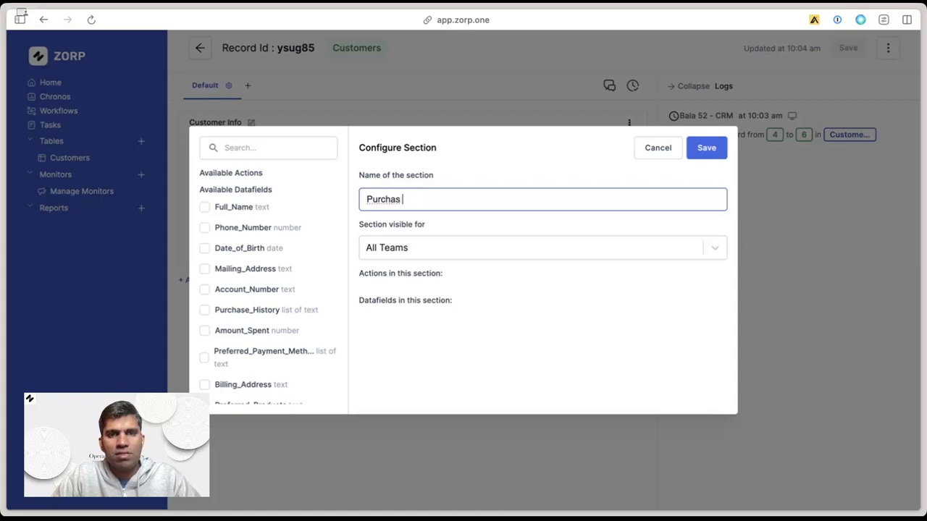
{"action": "type", "text": "e Inf"}
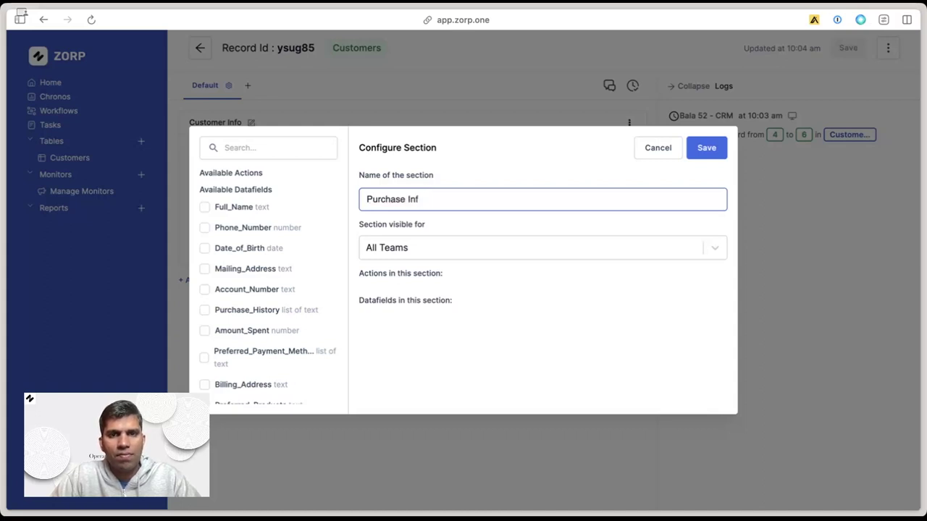
{"action": "type", "text": "ormation"}
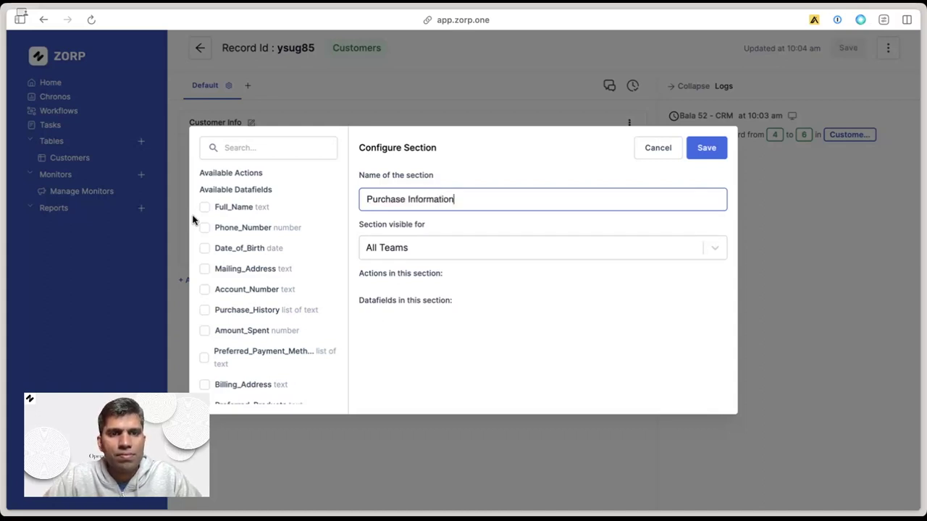
Include Purchase_History, Amount_Spent, Preferred_Payment_Method, Billing_Address and Preferred_Products, then save the section.
{"action": "scroll", "coordinate": [202, 353], "scroll_direction": "down", "scroll_amount": 1}
{"action": "left_click", "coordinate": [205, 274]}
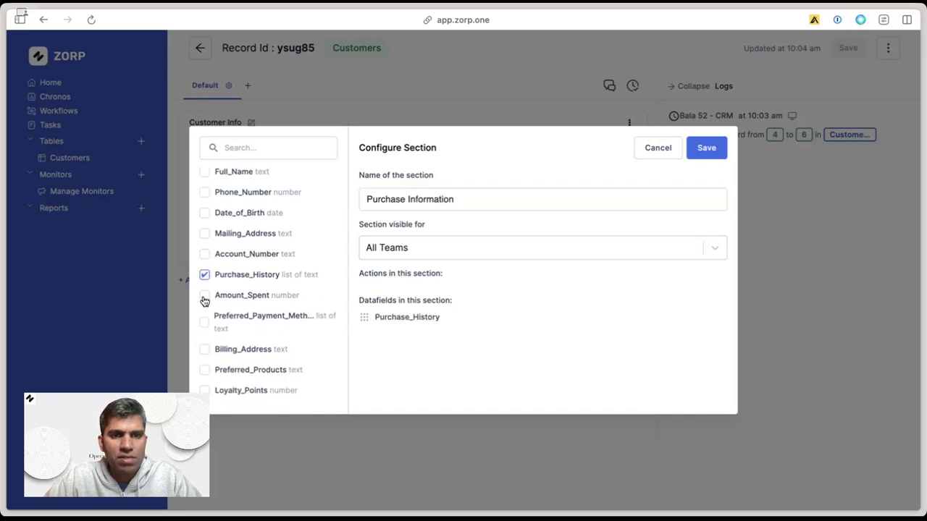
{"action": "left_click", "coordinate": [204, 295]}
{"action": "left_click", "coordinate": [204, 323]}
{"action": "left_click", "coordinate": [204, 350]}
{"action": "scroll", "coordinate": [207, 387], "scroll_direction": "down", "scroll_amount": 1}
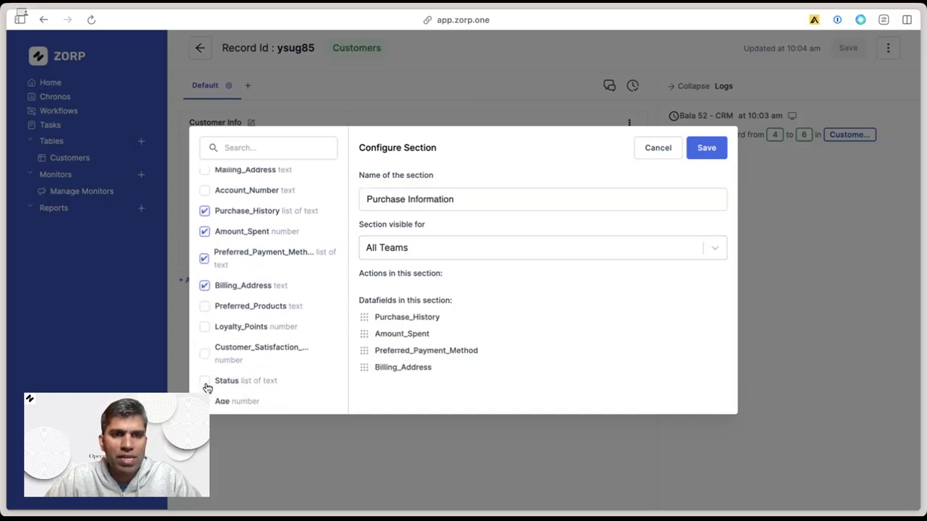
{"action": "left_click", "coordinate": [206, 307]}
{"action": "scroll", "coordinate": [207, 331], "scroll_direction": "down", "scroll_amount": 1}
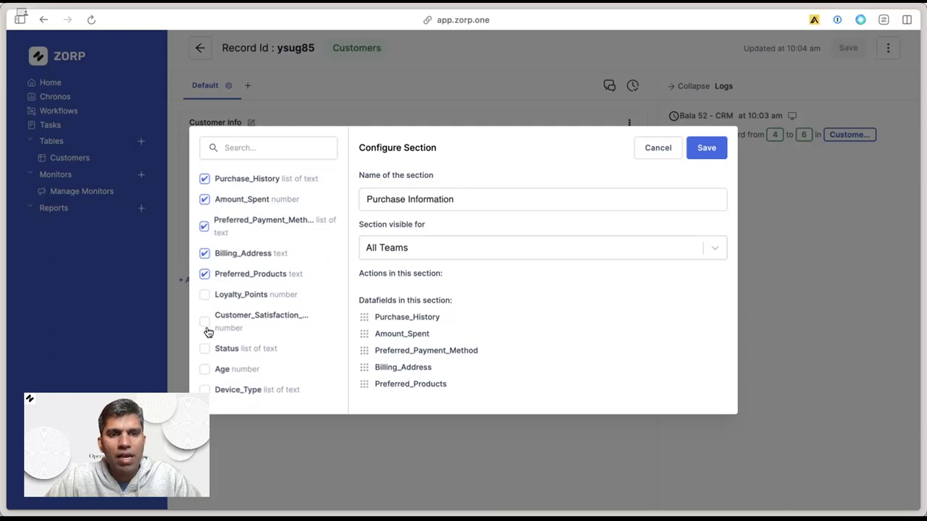
{"action": "left_click", "coordinate": [704, 149]}
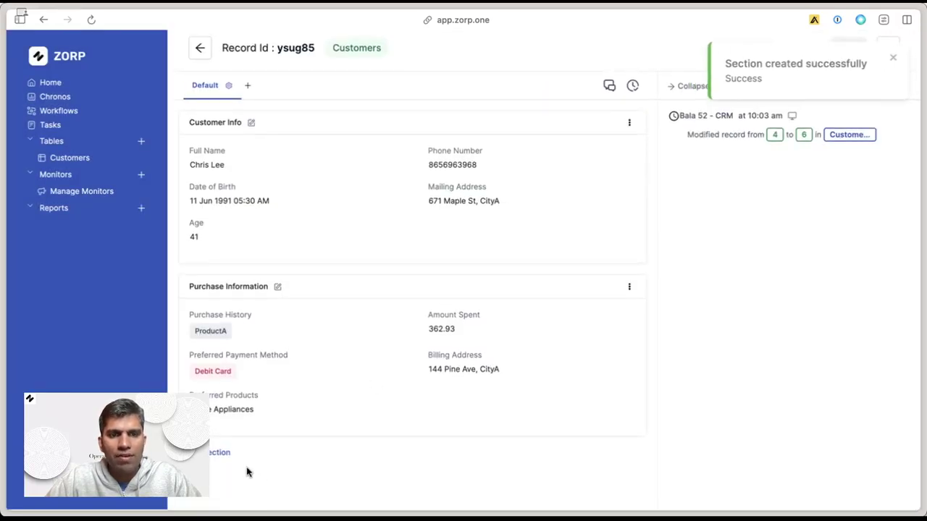
{"action": "left_click", "coordinate": [226, 456]}
Create a new record section named 'Other Info'.
{"action": "left_click", "coordinate": [222, 479]}
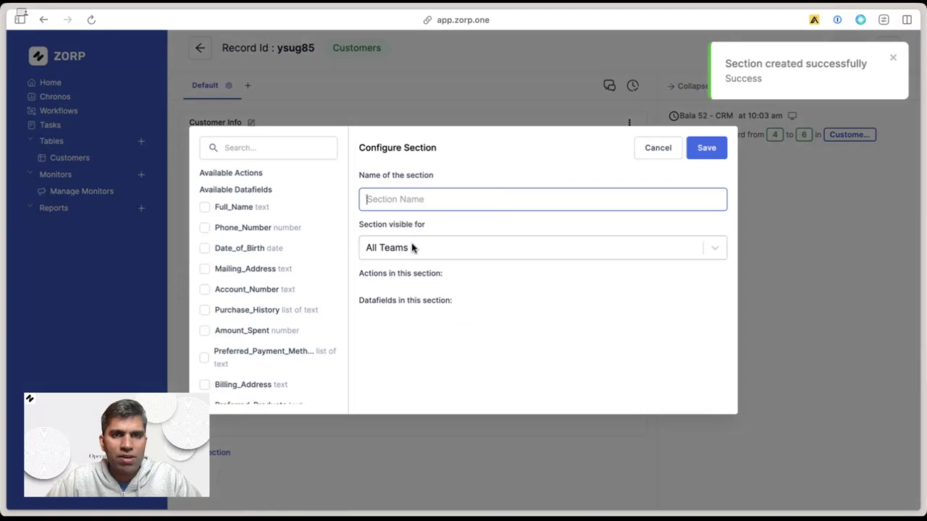
{"action": "left_click", "coordinate": [437, 197]}
{"action": "type", "text": "Others"}
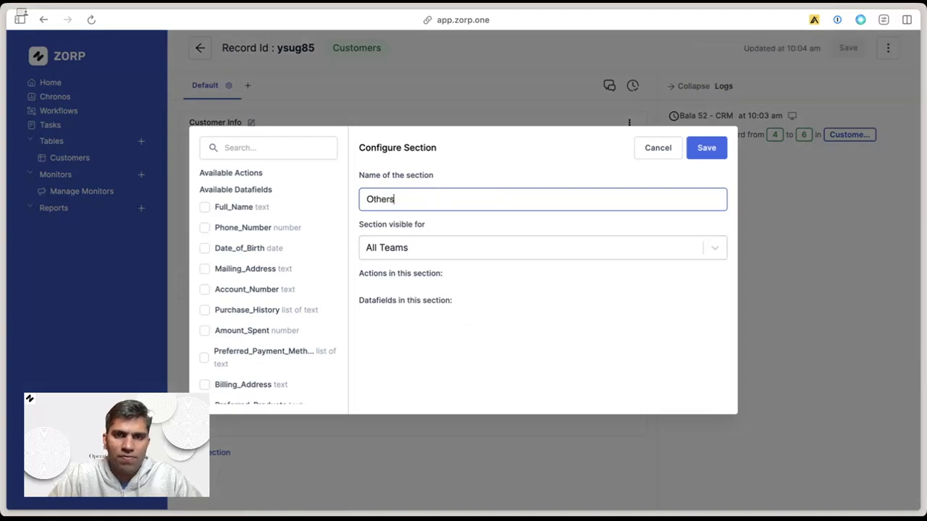
{"action": "key", "text": "BackSpace"}
{"action": "type", "text": "Info"}
Add the Device_Type, Age and Status fields to Other Info and save the section.
{"action": "scroll", "coordinate": [300, 314], "scroll_direction": "down", "scroll_amount": 3}
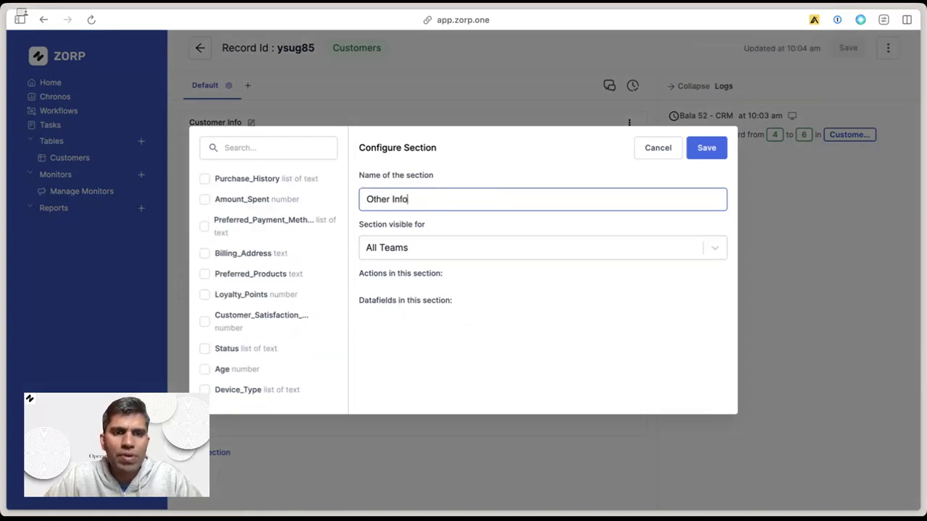
{"action": "left_click", "coordinate": [203, 389]}
{"action": "left_click", "coordinate": [204, 369]}
{"action": "scroll", "coordinate": [234, 325], "scroll_direction": "up", "scroll_amount": 2}
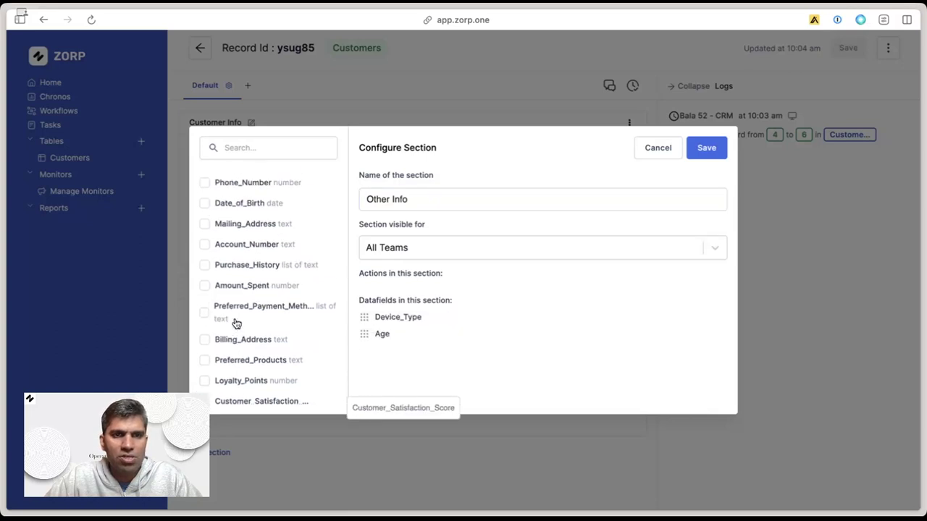
{"action": "scroll", "coordinate": [224, 348], "scroll_direction": "down", "scroll_amount": 2}
{"action": "scroll", "coordinate": [223, 289], "scroll_direction": "up", "scroll_amount": 4}
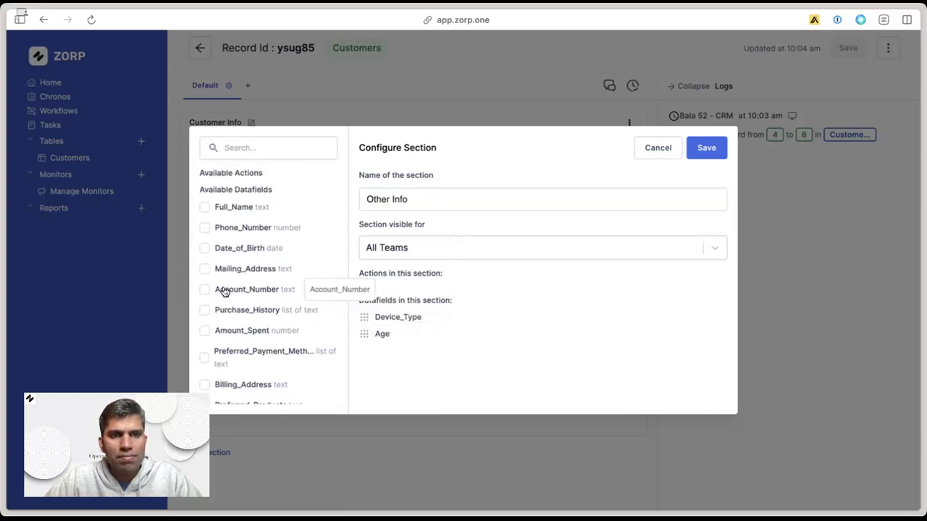
{"action": "scroll", "coordinate": [224, 291], "scroll_direction": "down", "scroll_amount": 2}
{"action": "scroll", "coordinate": [225, 291], "scroll_direction": "down", "scroll_amount": 2}
{"action": "left_click", "coordinate": [204, 348]}
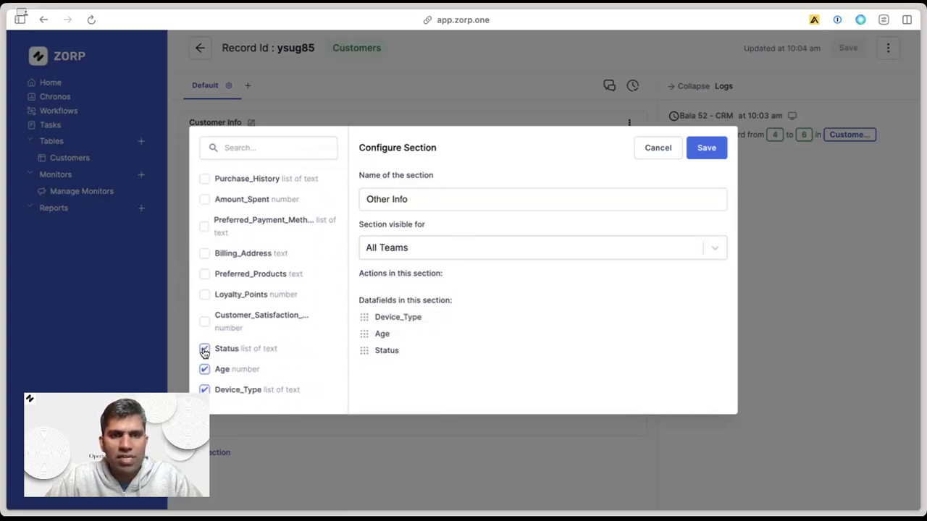
{"action": "left_click", "coordinate": [707, 147]}
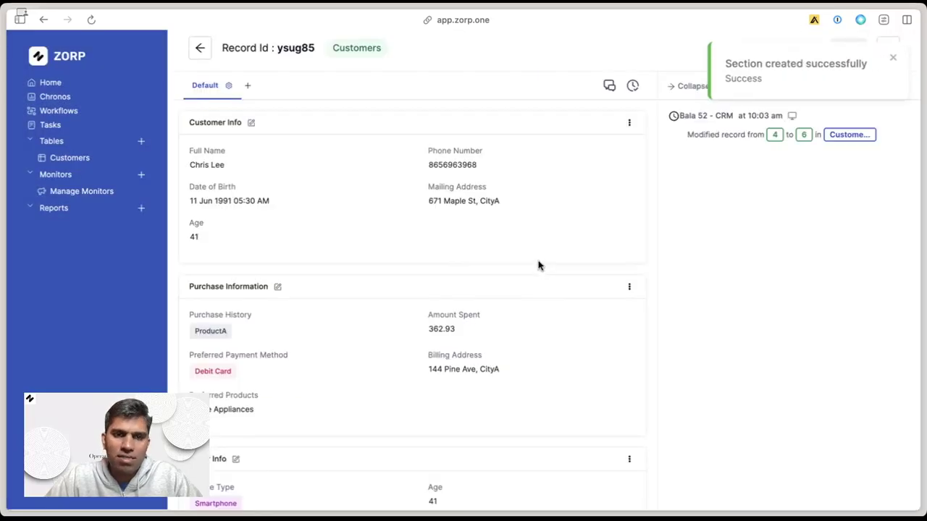
{"action": "scroll", "coordinate": [538, 265], "scroll_direction": "down", "scroll_amount": 2}
Move Other Info up one position, directly below Customer Info, and return to the Customers table.
{"action": "scroll", "coordinate": [538, 265], "scroll_direction": "up", "scroll_amount": 2}
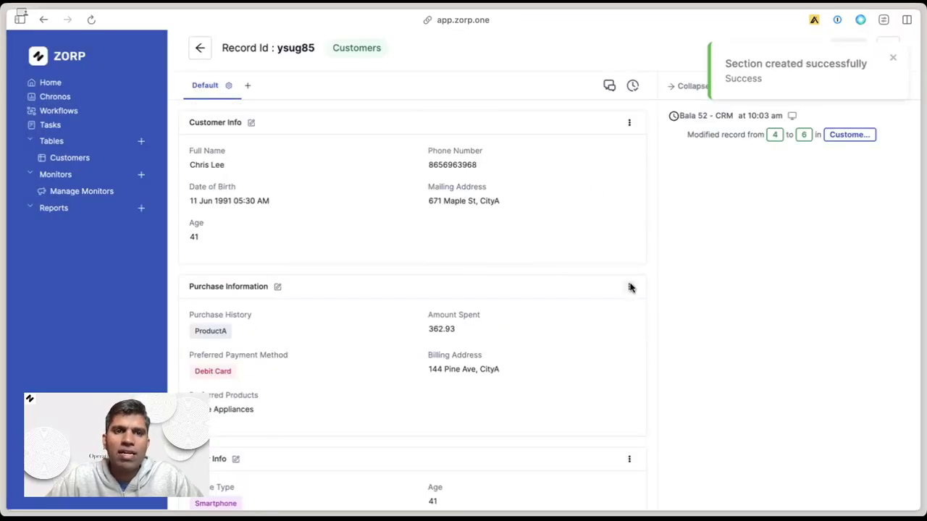
{"action": "scroll", "coordinate": [464, 352], "scroll_direction": "down", "scroll_amount": 2}
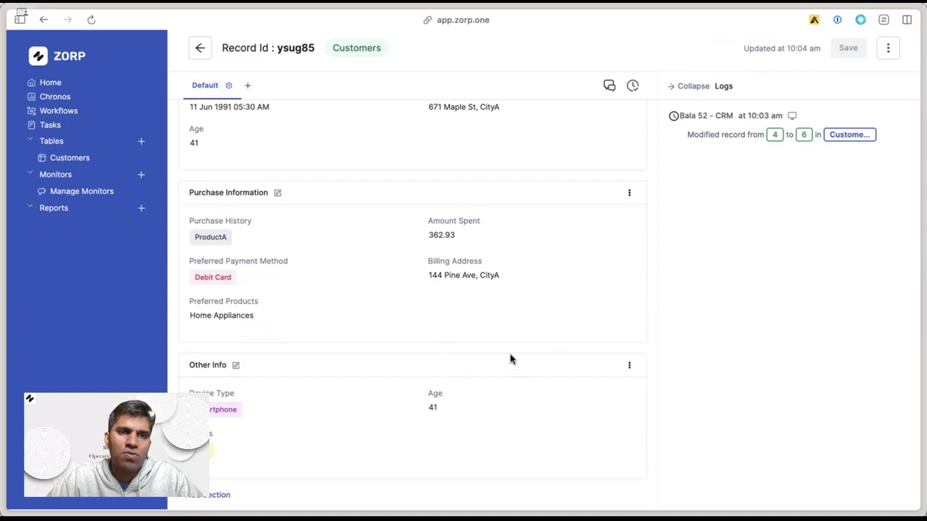
{"action": "left_click", "coordinate": [629, 365]}
{"action": "left_click", "coordinate": [579, 395]}
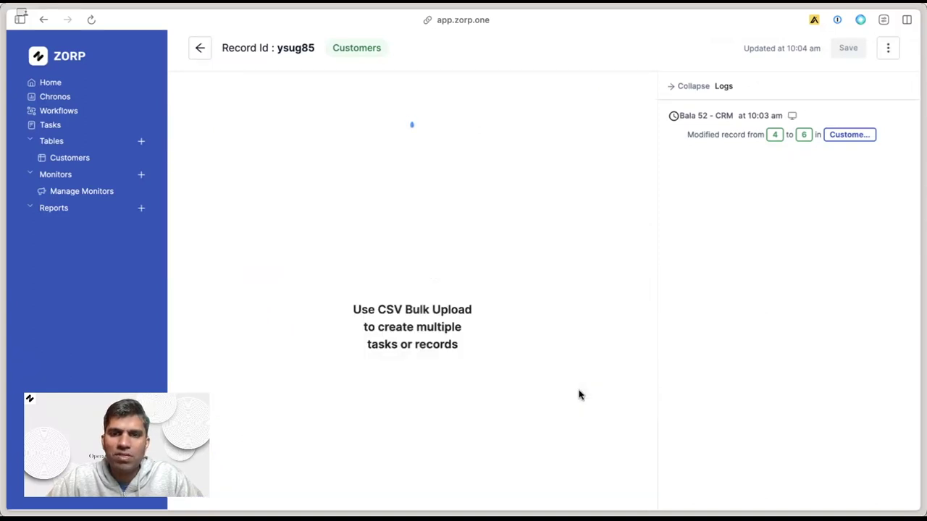
{"action": "scroll", "coordinate": [571, 394], "scroll_direction": "down", "scroll_amount": 2}
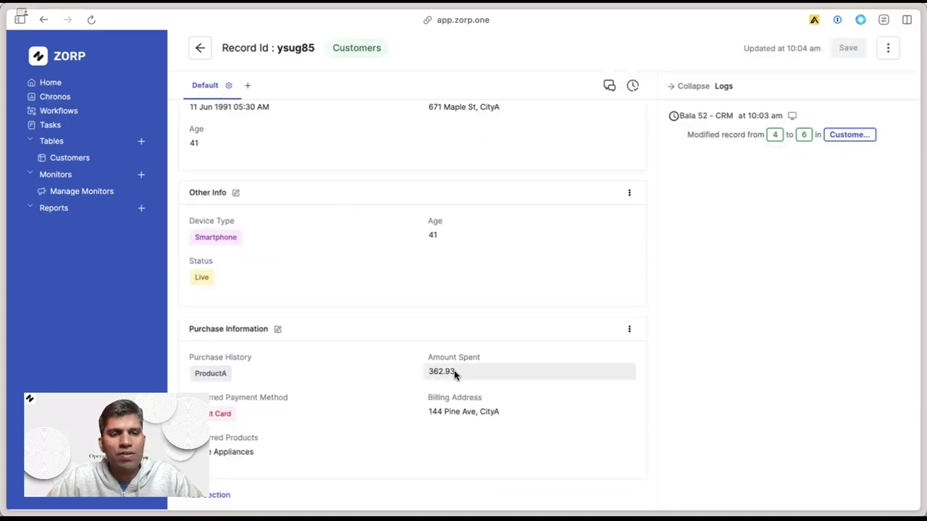
{"action": "scroll", "coordinate": [455, 374], "scroll_direction": "up", "scroll_amount": 2}
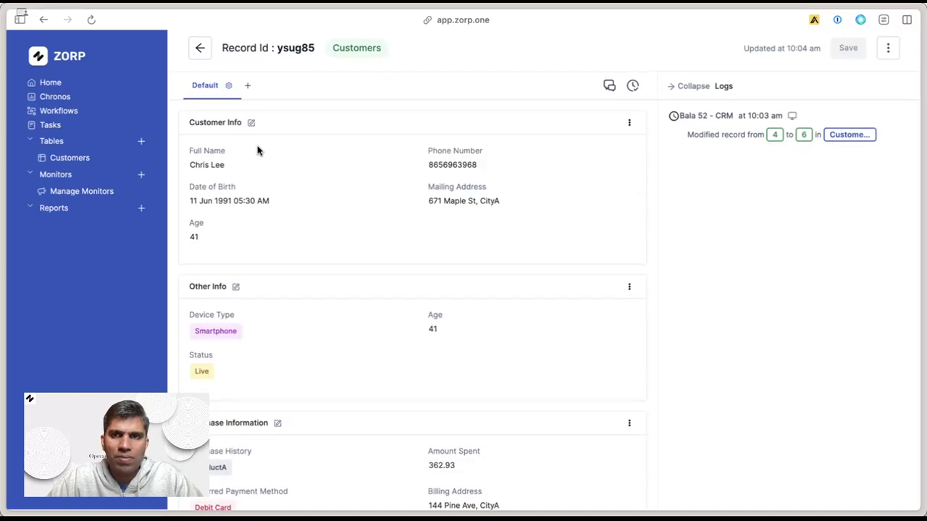
{"action": "left_click", "coordinate": [200, 48]}
Browse the Customers table columns and look through the table settings options.
{"action": "scroll", "coordinate": [533, 169], "scroll_direction": "right", "scroll_amount": 10}
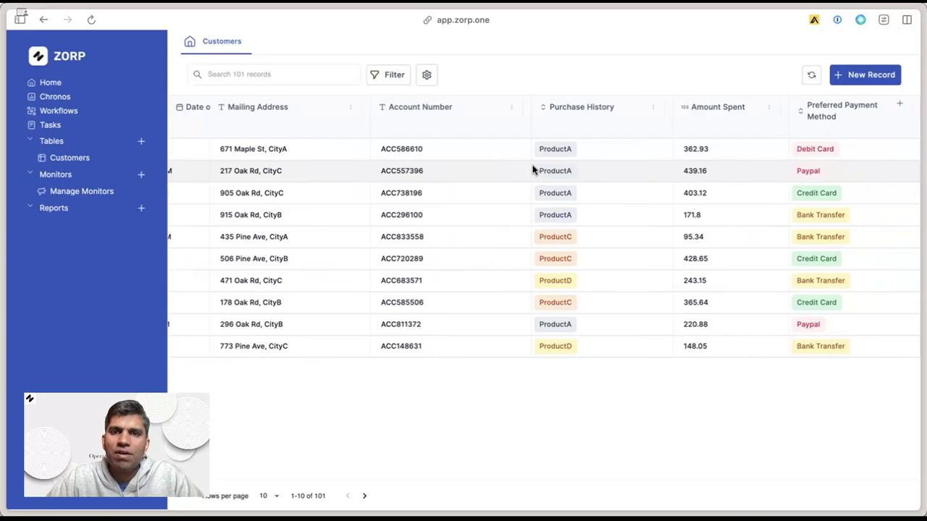
{"action": "scroll", "coordinate": [533, 169], "scroll_direction": "right", "scroll_amount": 10}
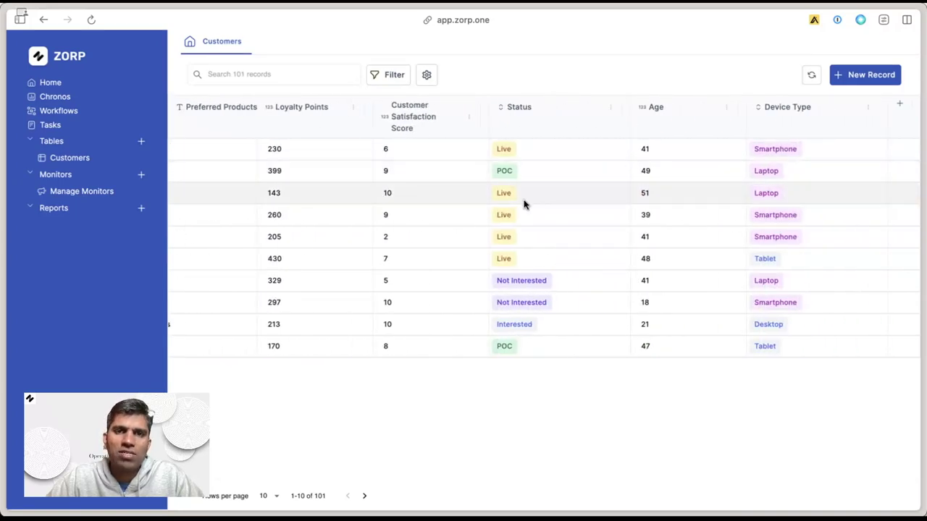
{"action": "left_click", "coordinate": [428, 76]}
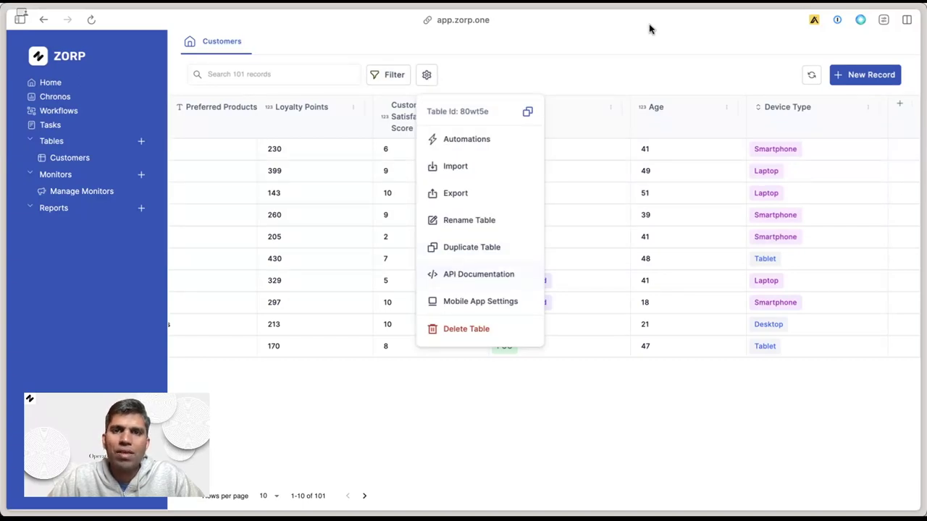
{"action": "left_click", "coordinate": [634, 80]}
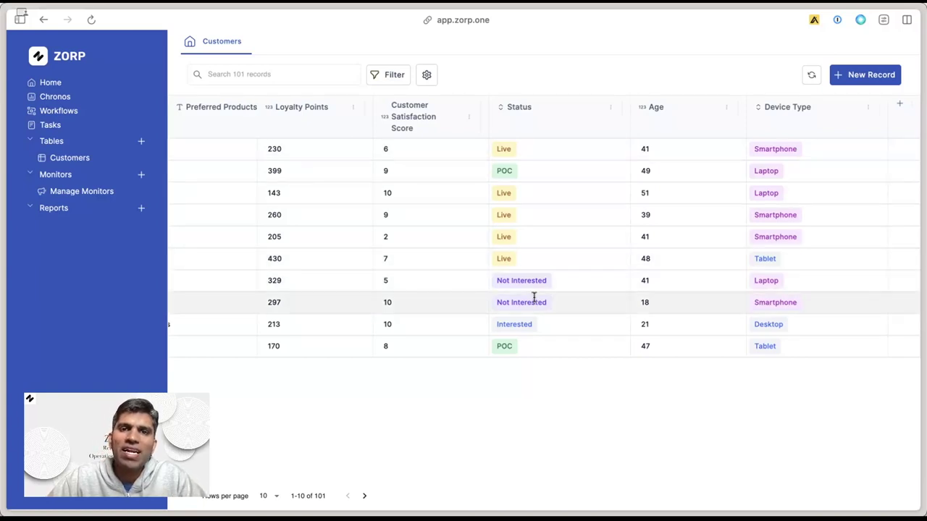
{"action": "left_click", "coordinate": [427, 73]}
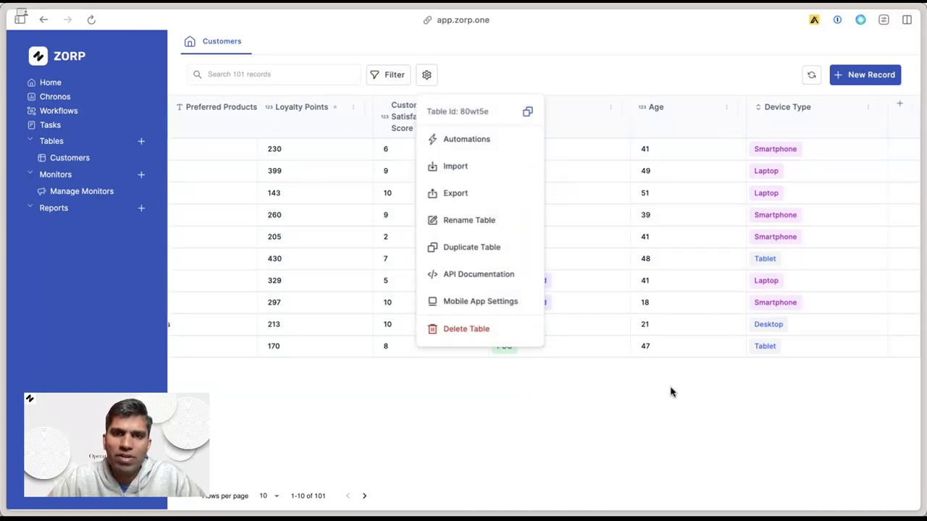
{"action": "left_click", "coordinate": [641, 431]}
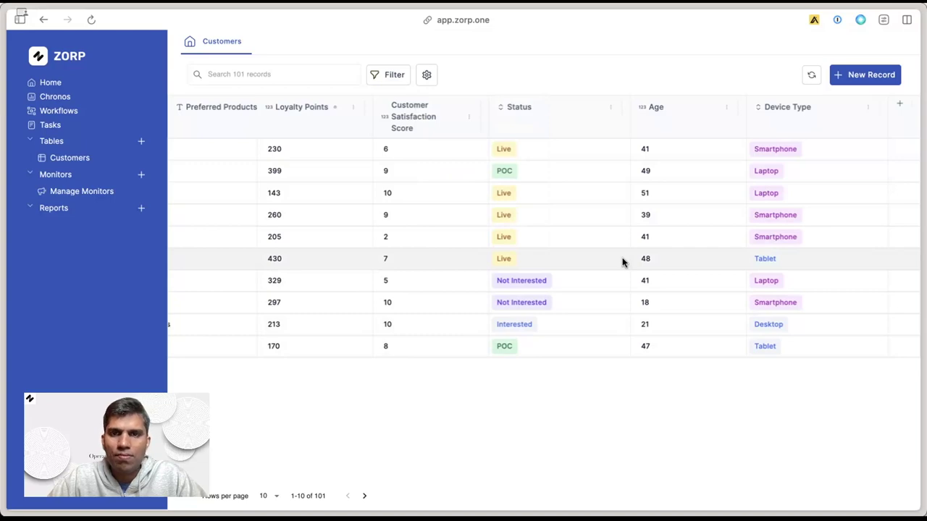
Scroll across the columns and open the third customer's record.
{"action": "scroll", "coordinate": [623, 261], "scroll_direction": "left", "scroll_amount": 10}
{"action": "scroll", "coordinate": [623, 261], "scroll_direction": "right", "scroll_amount": 8}
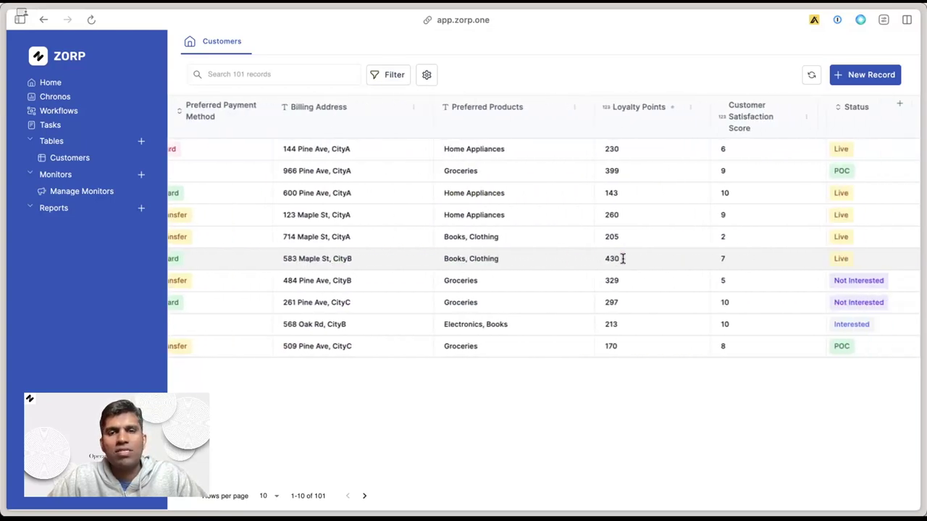
{"action": "scroll", "coordinate": [623, 261], "scroll_direction": "right", "scroll_amount": 2}
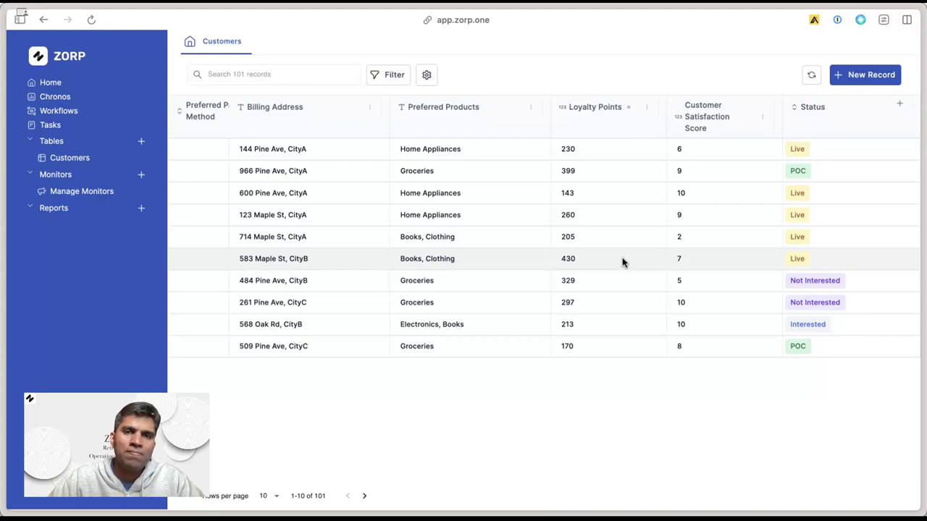
{"action": "scroll", "coordinate": [622, 262], "scroll_direction": "right", "scroll_amount": 7}
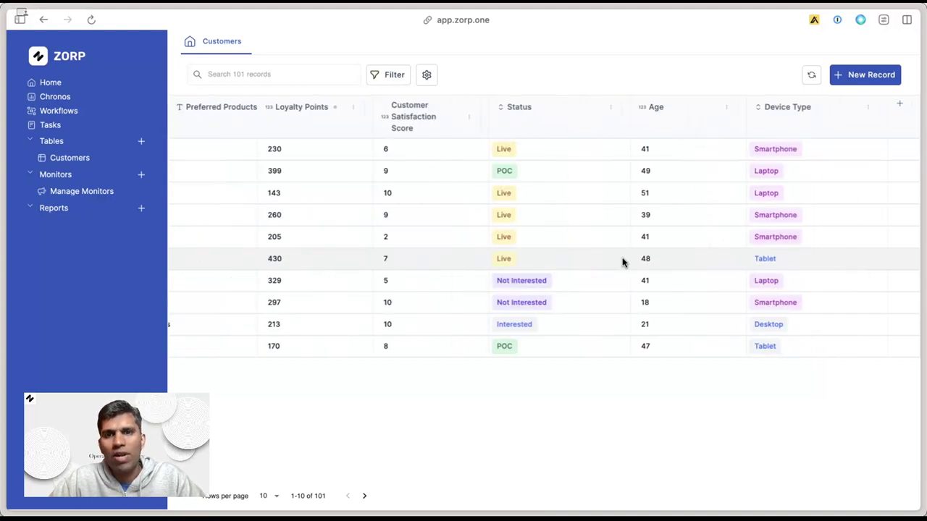
{"action": "left_click", "coordinate": [581, 194]}
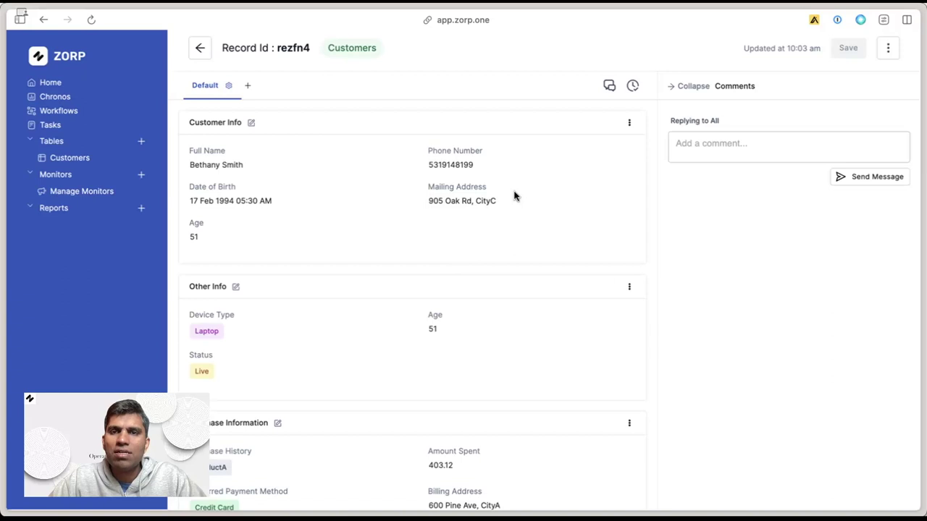